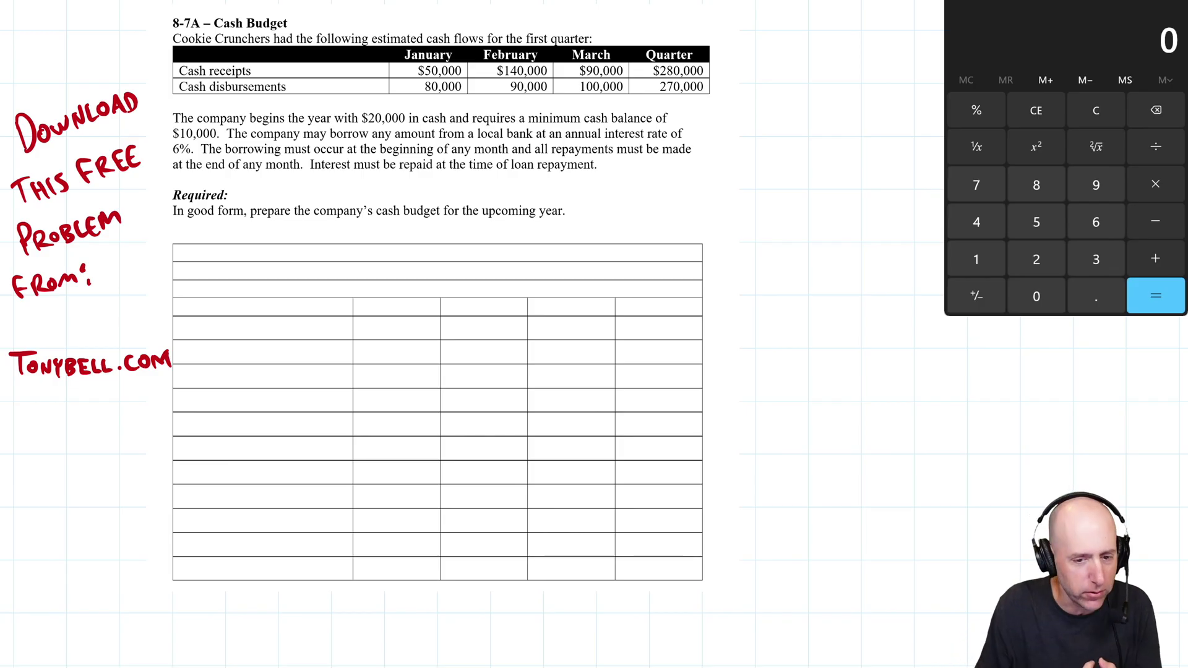
Draw red arrows beside the Cash receipts and Cash disbursements rows of the problem data.
drag(154, 70, 170, 70)
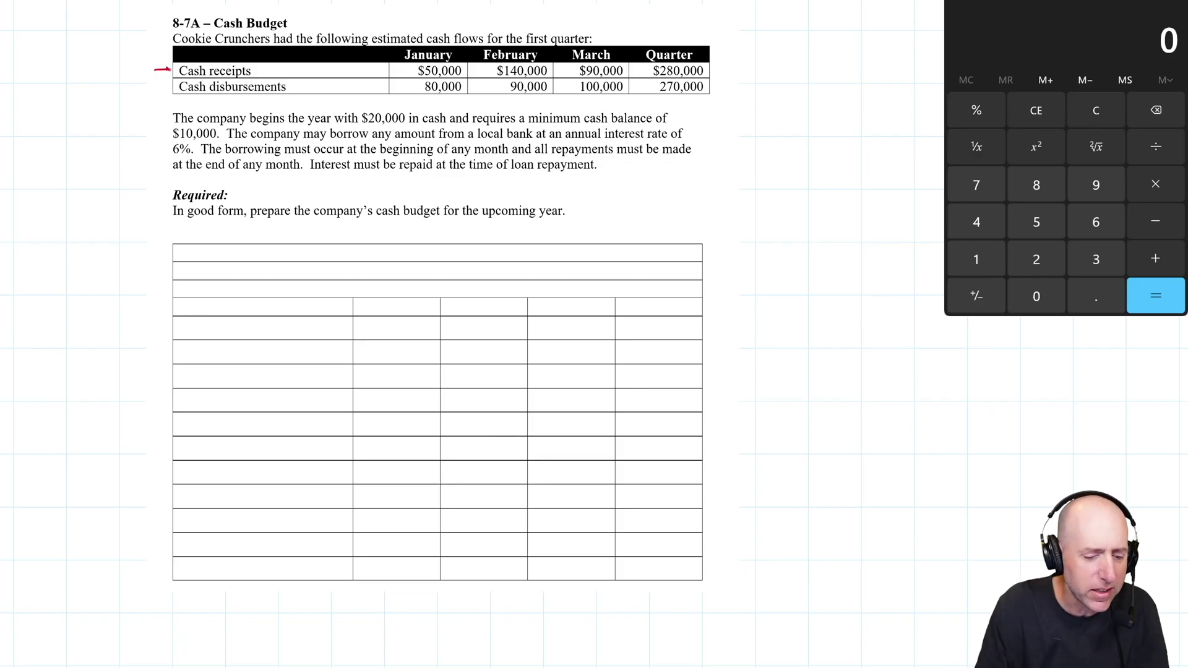
drag(156, 88, 169, 86)
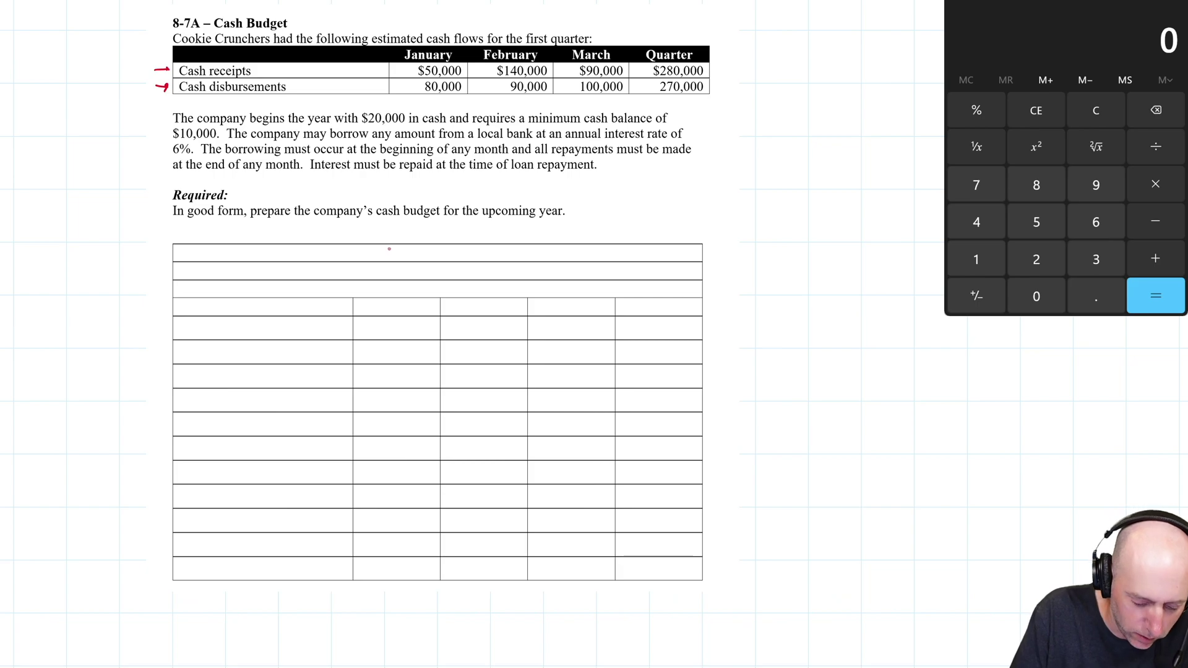
Handwrite the title lines 'Cookie Crunchers' and 'Cash Budget' in the top heading rows.
mouse_move(394, 248)
mouse_down()
mouse_move(390, 260)
mouse_move(435, 261)
mouse_up()
drag(442, 260, 498, 253)
drag(503, 253, 499, 263)
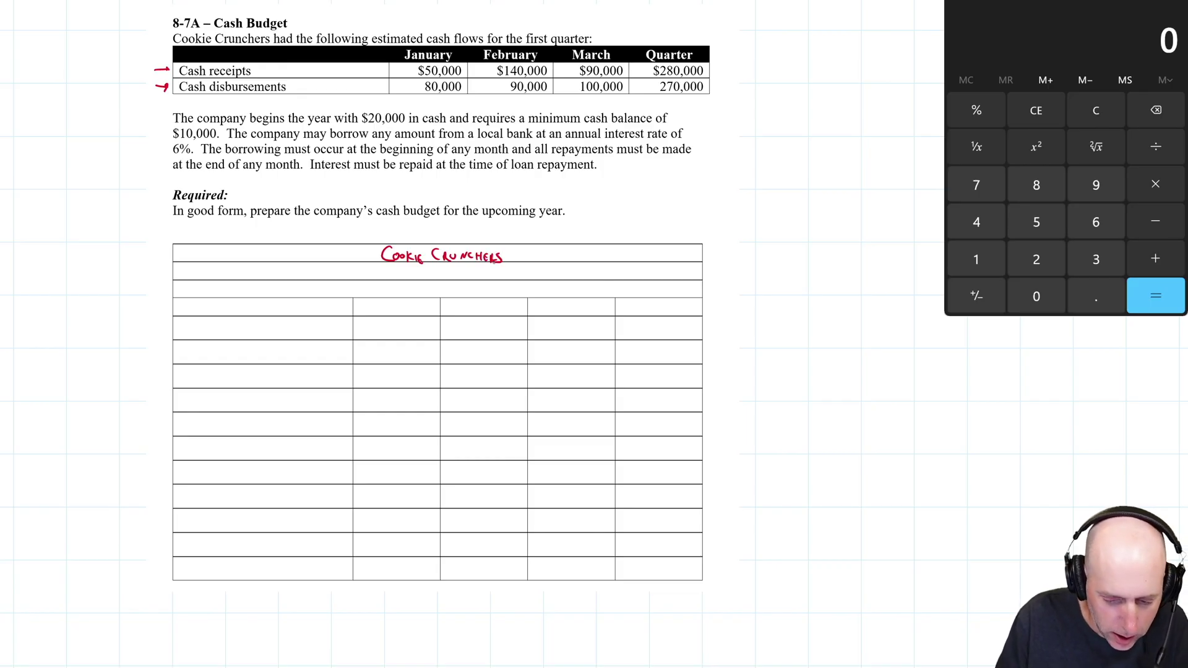
drag(373, 267, 382, 279)
drag(389, 271, 394, 276)
drag(395, 271, 459, 271)
drag(453, 270, 453, 280)
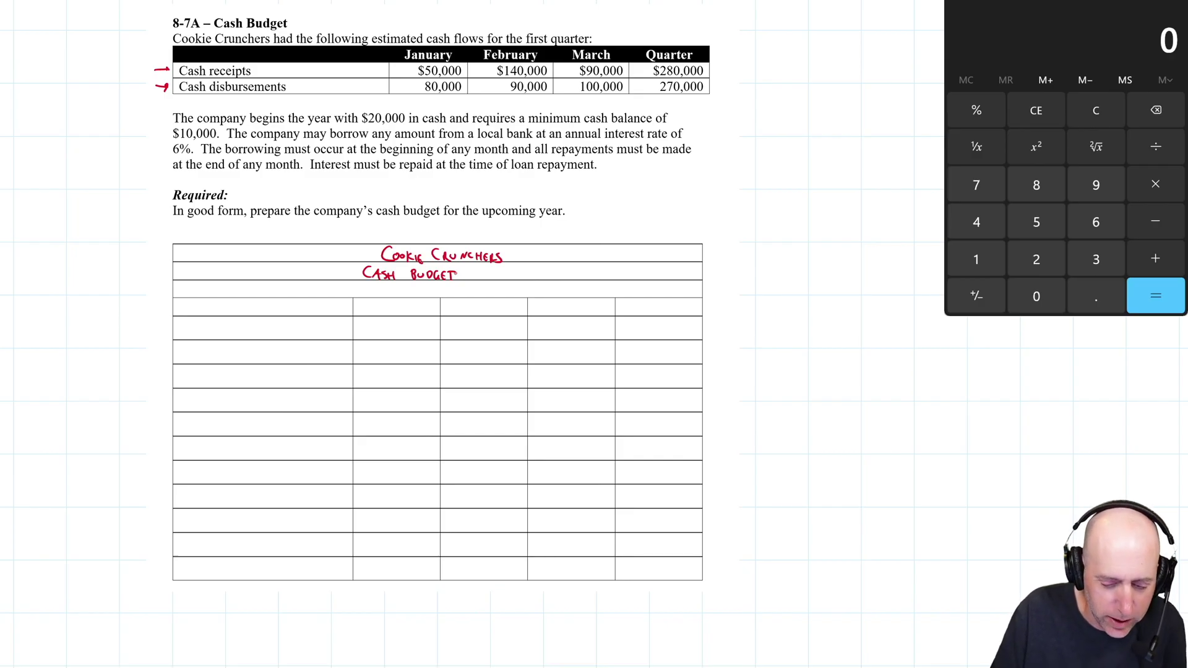
Write 'For the Quarter Ended Mar 31' in the third heading row.
scroll(294, 220, up, 3)
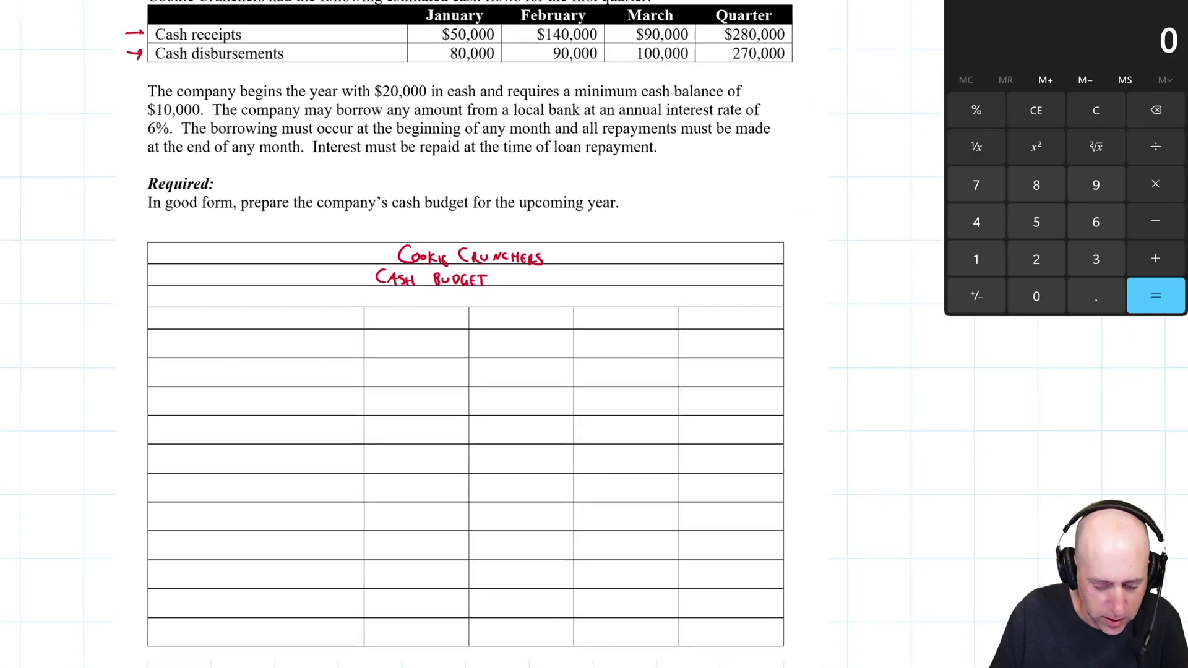
mouse_move(379, 295)
mouse_down()
mouse_move(368, 311)
mouse_move(406, 298)
mouse_up()
drag(400, 299, 407, 310)
drag(408, 304, 413, 304)
mouse_move(414, 299)
mouse_down()
mouse_move(414, 310)
mouse_move(455, 312)
mouse_move(483, 302)
mouse_up()
drag(479, 302, 487, 311)
drag(487, 303, 498, 311)
drag(499, 304, 559, 310)
drag(561, 309, 601, 311)
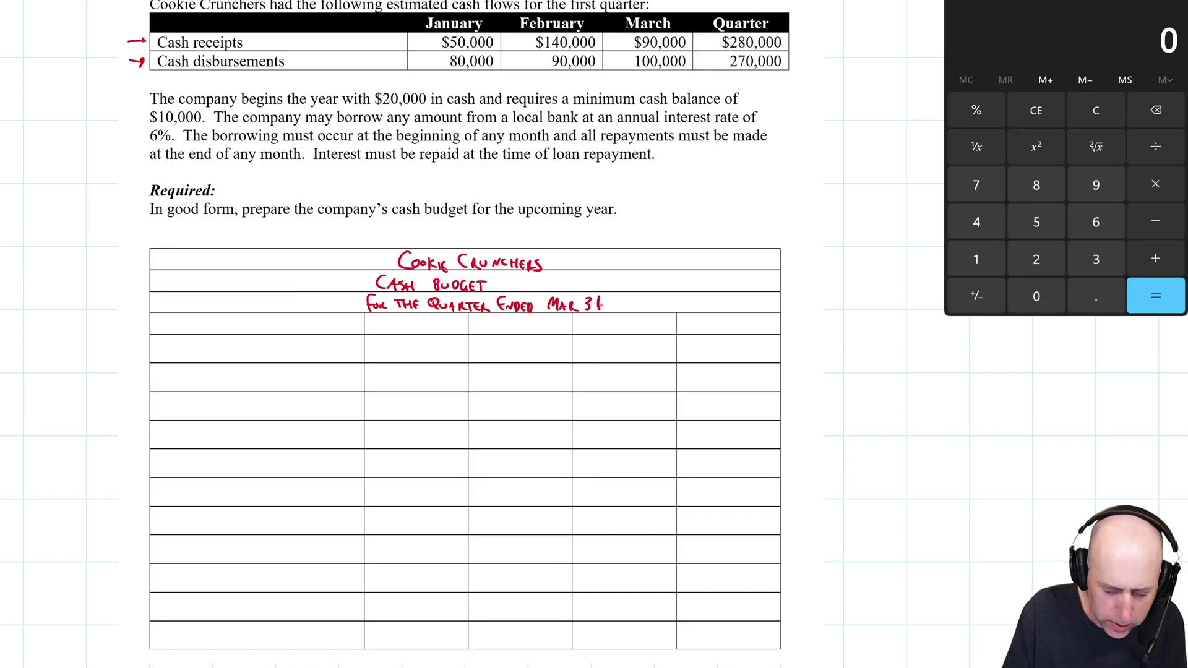
Label the columns Jan, Feb, Mar and Quarter.
drag(402, 320, 393, 330)
drag(393, 320, 415, 334)
drag(415, 334, 513, 323)
mouse_move(586, 332)
mouse_down()
mouse_move(594, 321)
mouse_move(607, 331)
mouse_up()
drag(609, 333, 615, 329)
mouse_move(710, 318)
mouse_down()
mouse_move(712, 329)
mouse_move(763, 321)
mouse_up()
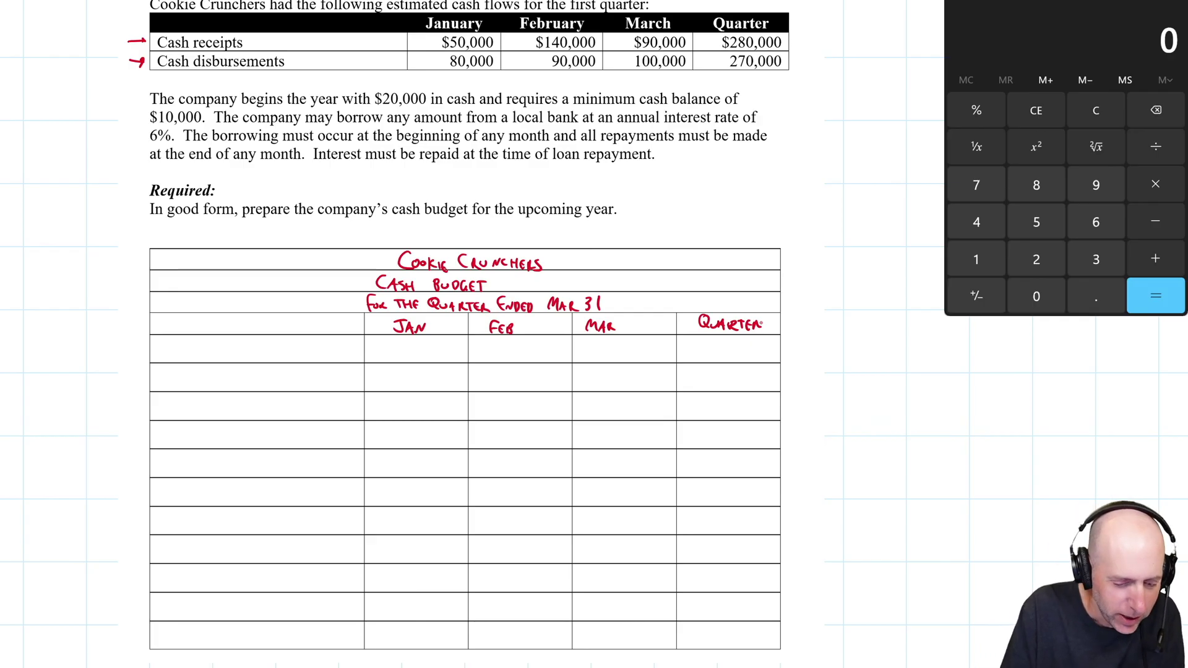
Write the 'Cash Balance, Beginning' row label with 20,000 under Jan.
mouse_move(181, 344)
mouse_down()
mouse_move(179, 361)
mouse_move(200, 363)
mouse_up()
mouse_move(216, 347)
mouse_down()
mouse_move(221, 364)
mouse_move(260, 353)
mouse_move(256, 362)
mouse_up()
mouse_move(270, 349)
mouse_down()
mouse_move(276, 370)
mouse_move(287, 364)
mouse_up()
mouse_move(287, 342)
mouse_down()
mouse_move(289, 362)
mouse_move(307, 362)
mouse_up()
drag(309, 354, 331, 354)
mouse_move(333, 362)
mouse_down()
mouse_move(342, 351)
mouse_move(345, 361)
mouse_up()
drag(346, 361, 351, 352)
drag(357, 350, 354, 360)
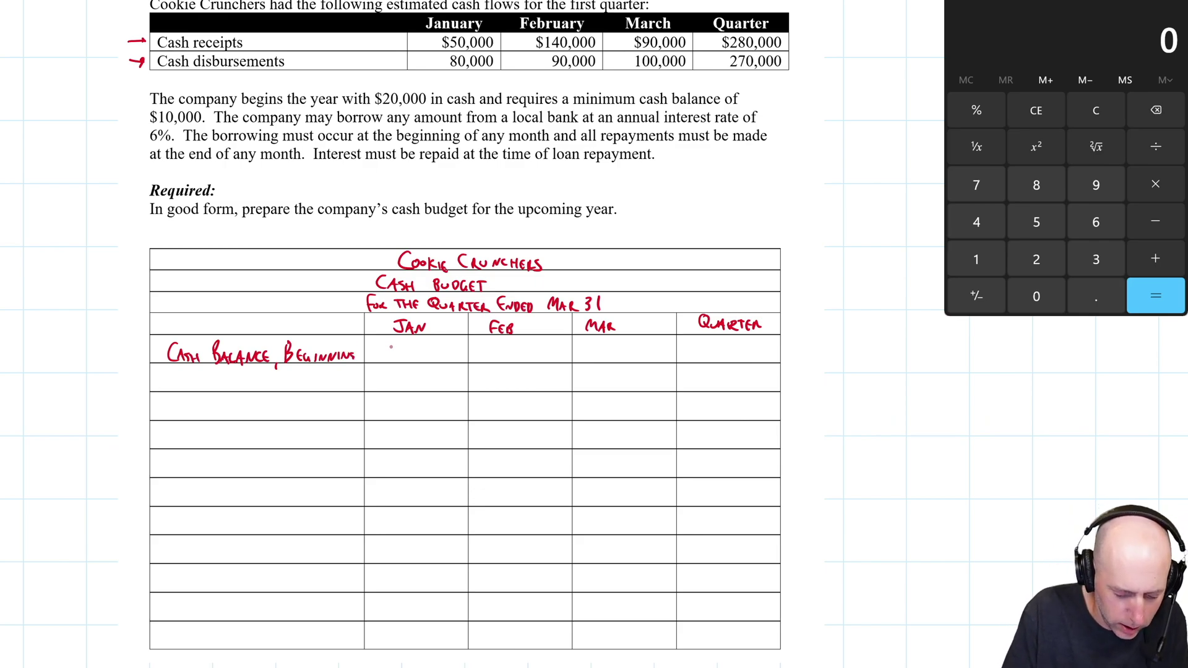
drag(386, 349, 401, 350)
drag(408, 355, 416, 349)
drag(423, 349, 431, 350)
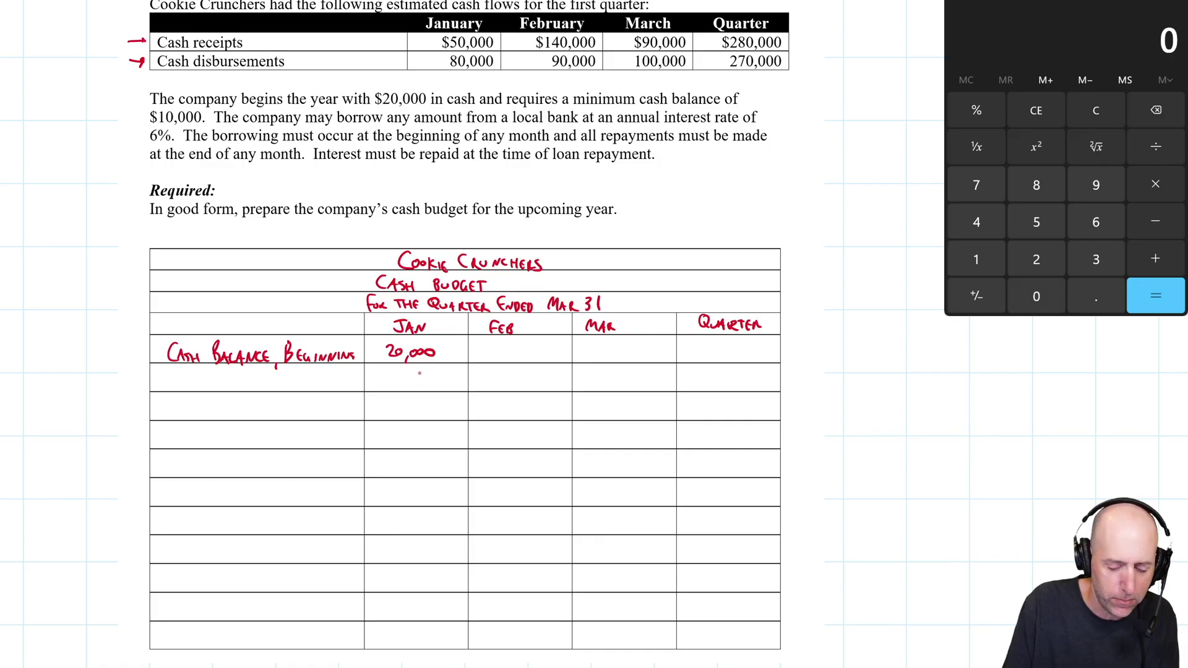
Sketch a guide arrow down the Jan column and write the 'Add: Cash Receipts' label.
mouse_move(416, 372)
mouse_down()
mouse_move(408, 594)
mouse_move(487, 360)
mouse_move(501, 359)
mouse_move(411, 543)
mouse_up()
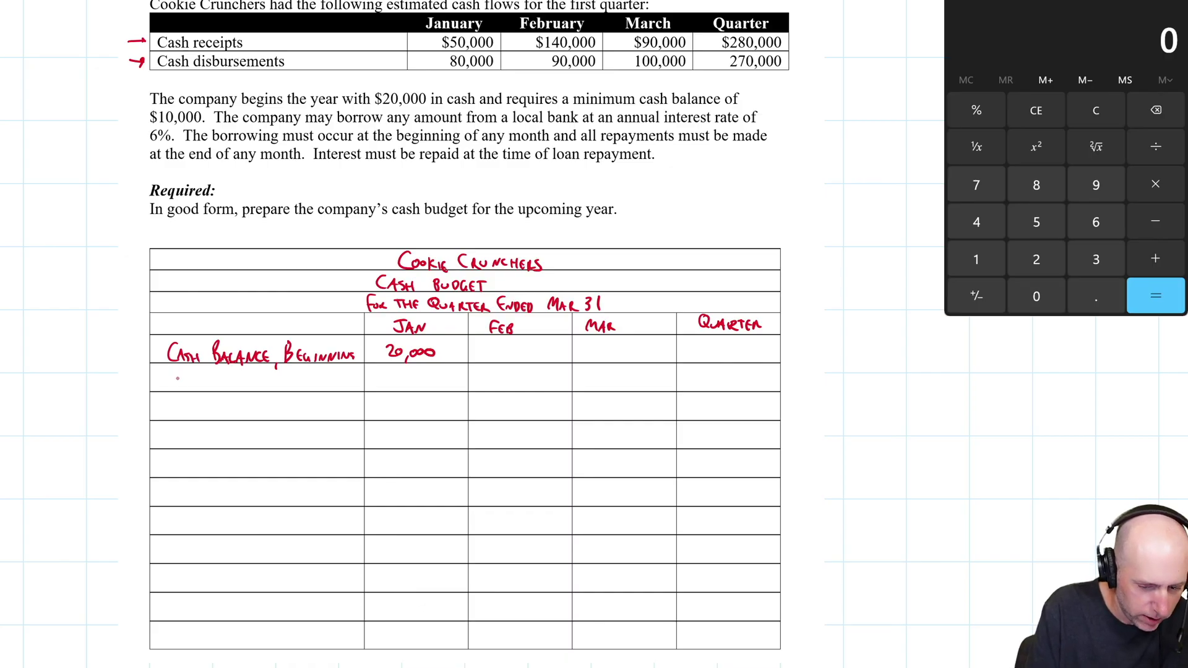
drag(175, 374, 188, 391)
mouse_move(191, 380)
mouse_down()
mouse_move(199, 389)
mouse_move(163, 384)
mouse_move(292, 390)
mouse_up()
Finish the Cash Receipts label and enter January's 50,000 receipts and 70,000 subtotal.
drag(293, 380, 301, 380)
drag(297, 380, 297, 391)
drag(304, 380, 301, 391)
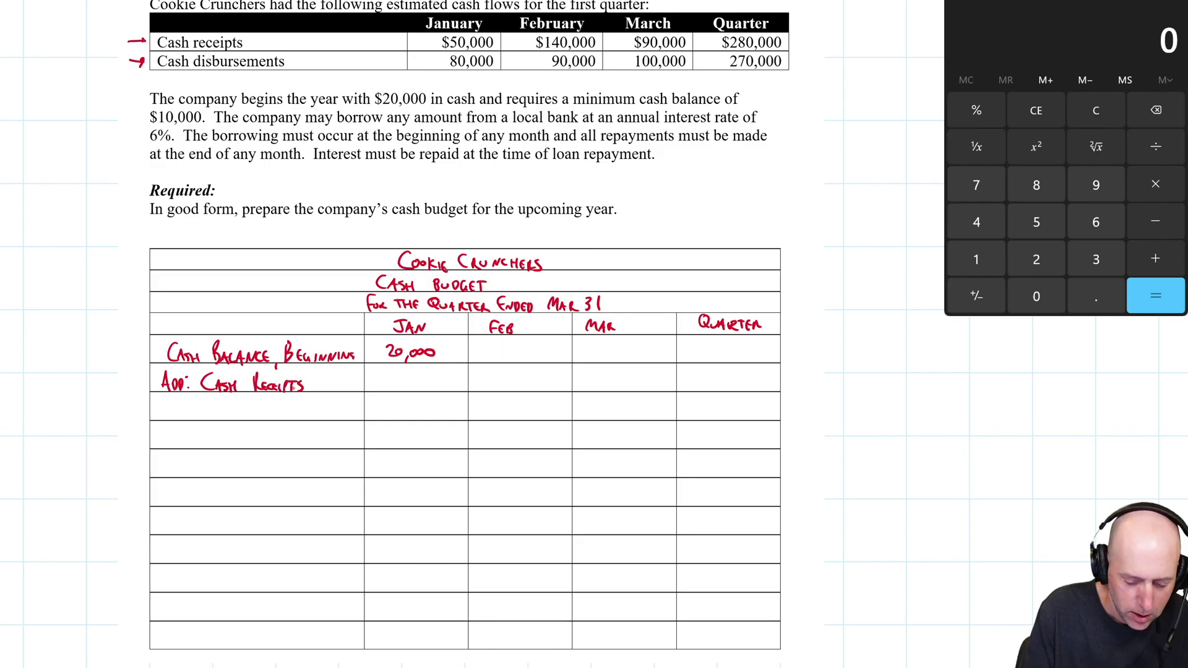
mouse_move(401, 373)
mouse_down()
mouse_move(395, 390)
mouse_move(461, 392)
mouse_up()
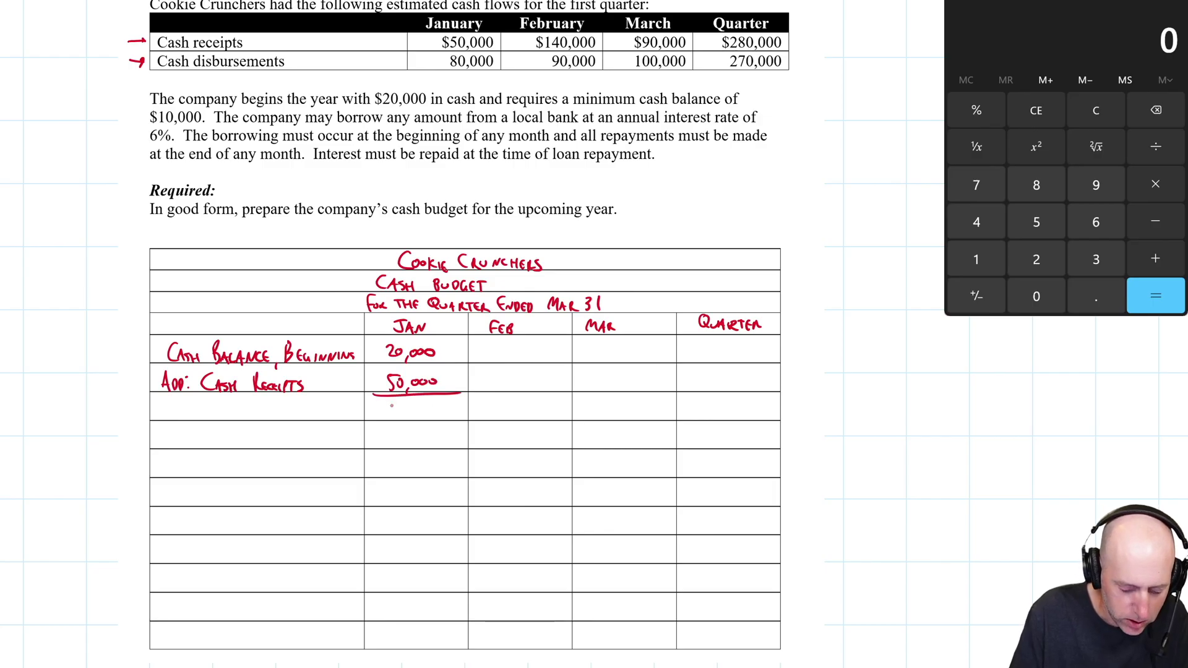
mouse_move(386, 407)
mouse_down()
mouse_move(408, 422)
mouse_move(438, 410)
mouse_up()
Add the Subtotal, Cash Disbursements (80,000) and Cash Available (Shortfall) (10,000) rows for January.
drag(186, 406, 257, 419)
mouse_move(157, 431)
mouse_down()
mouse_move(167, 444)
mouse_move(235, 448)
mouse_move(247, 434)
mouse_move(282, 448)
mouse_move(399, 433)
mouse_move(453, 450)
mouse_up()
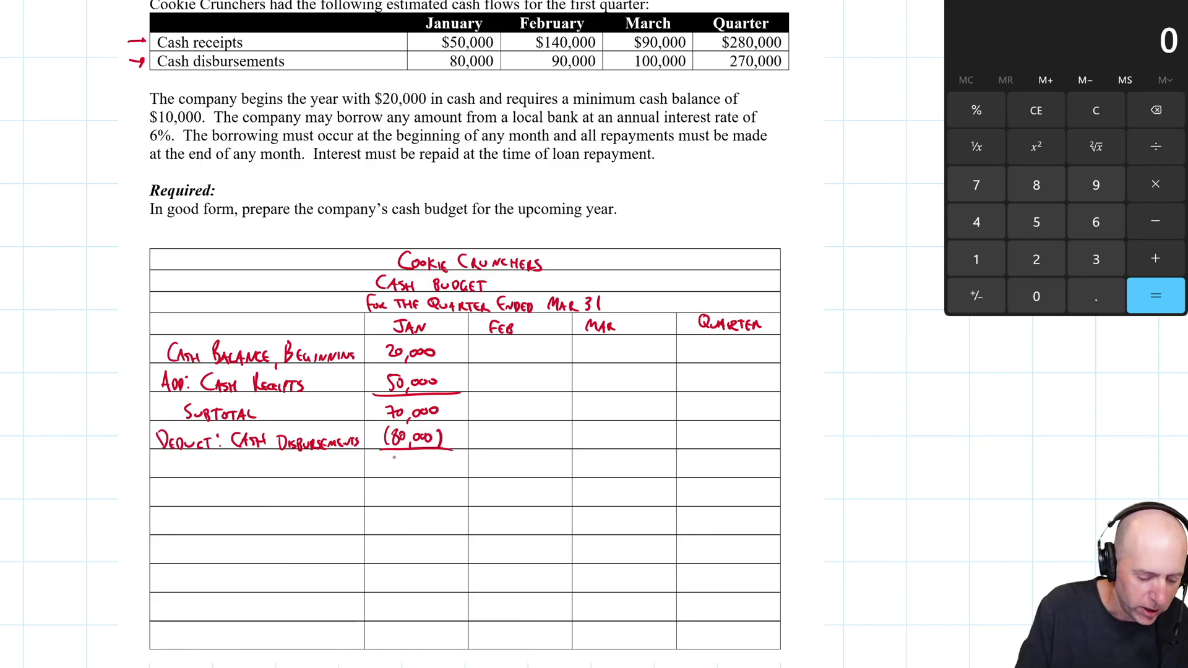
mouse_move(390, 457)
mouse_down()
mouse_move(399, 473)
mouse_move(435, 474)
mouse_up()
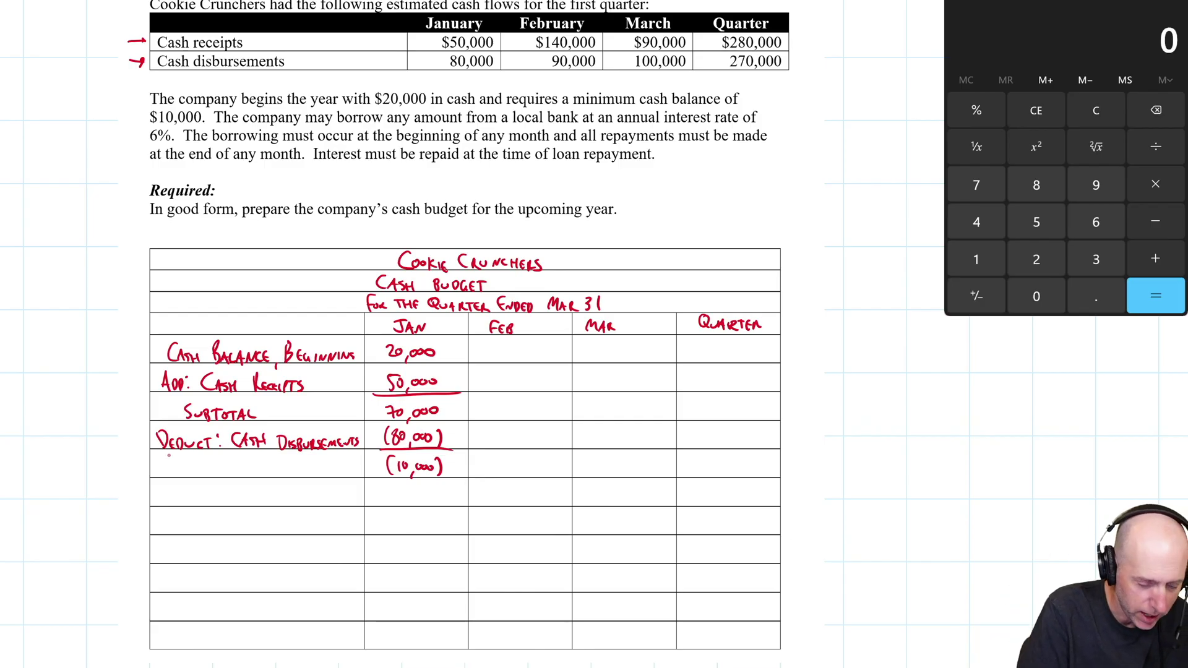
mouse_move(168, 458)
mouse_down()
mouse_move(173, 474)
mouse_move(180, 463)
mouse_move(186, 474)
mouse_move(363, 477)
mouse_up()
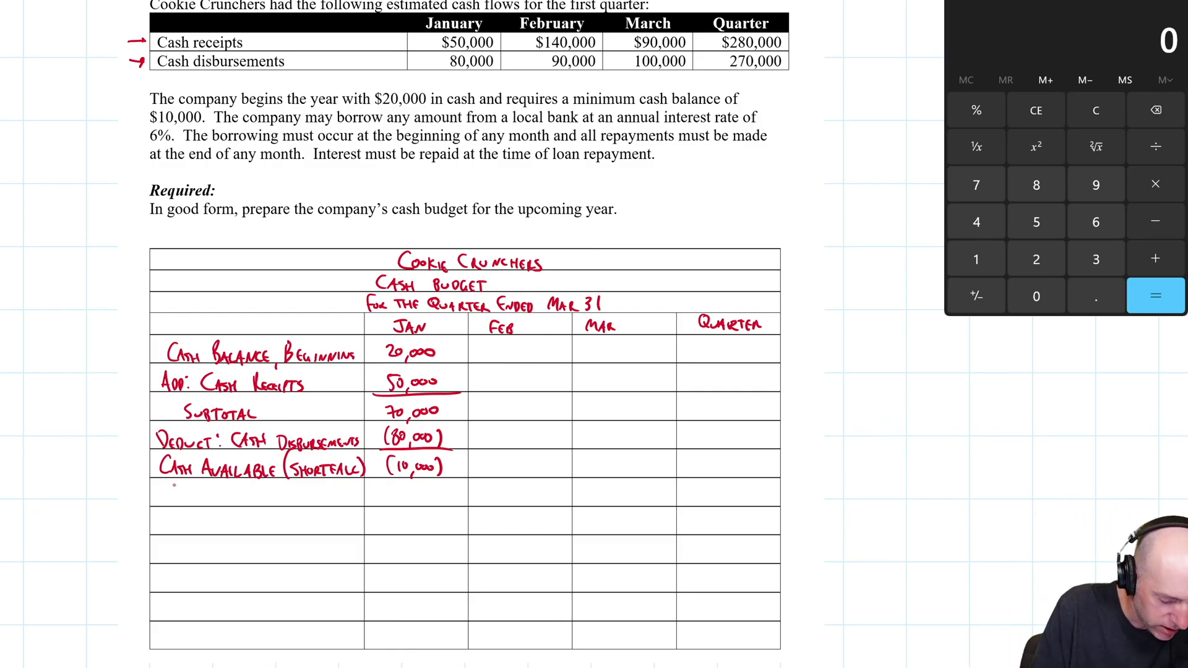
Write the Financing, Borrowing, Repayments and Interest row labels, redoing one stray Financing stroke.
mouse_move(170, 487)
mouse_down()
mouse_move(187, 502)
mouse_move(244, 499)
mouse_up()
key(ctrl+z)
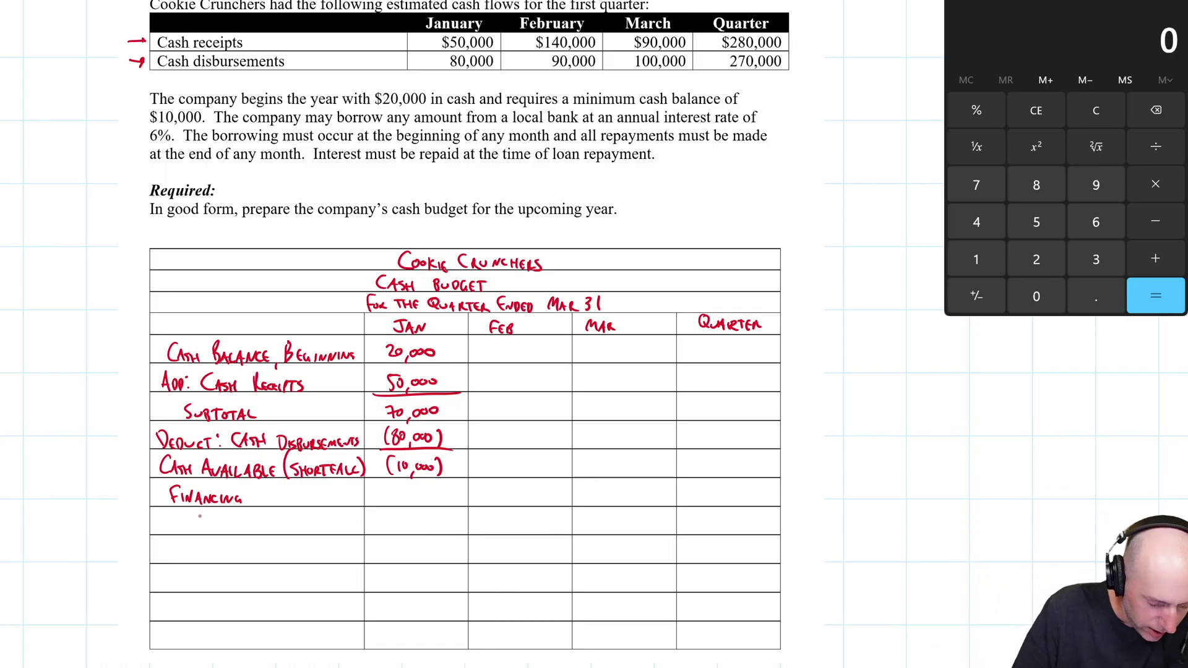
mouse_move(197, 516)
mouse_down()
mouse_move(207, 532)
mouse_move(267, 531)
mouse_up()
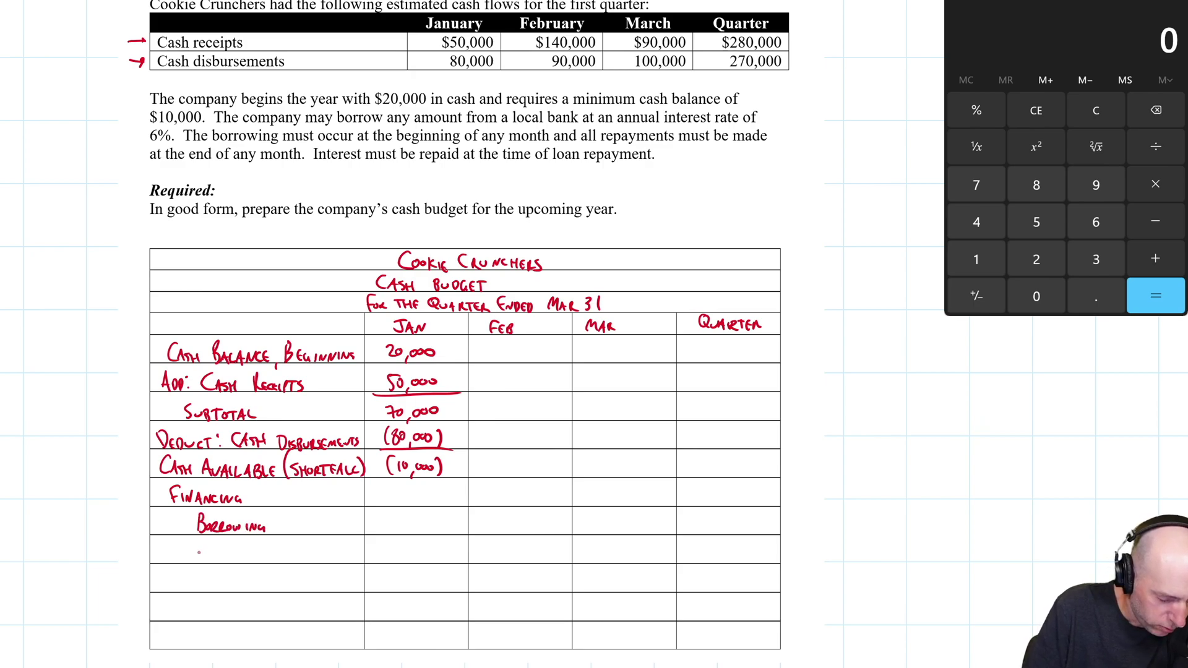
mouse_move(198, 545)
mouse_down()
mouse_move(200, 565)
mouse_move(280, 560)
mouse_up()
drag(203, 575, 211, 589)
drag(197, 574, 238, 589)
drag(237, 579, 249, 588)
drag(260, 577, 261, 589)
drag(254, 578, 269, 577)
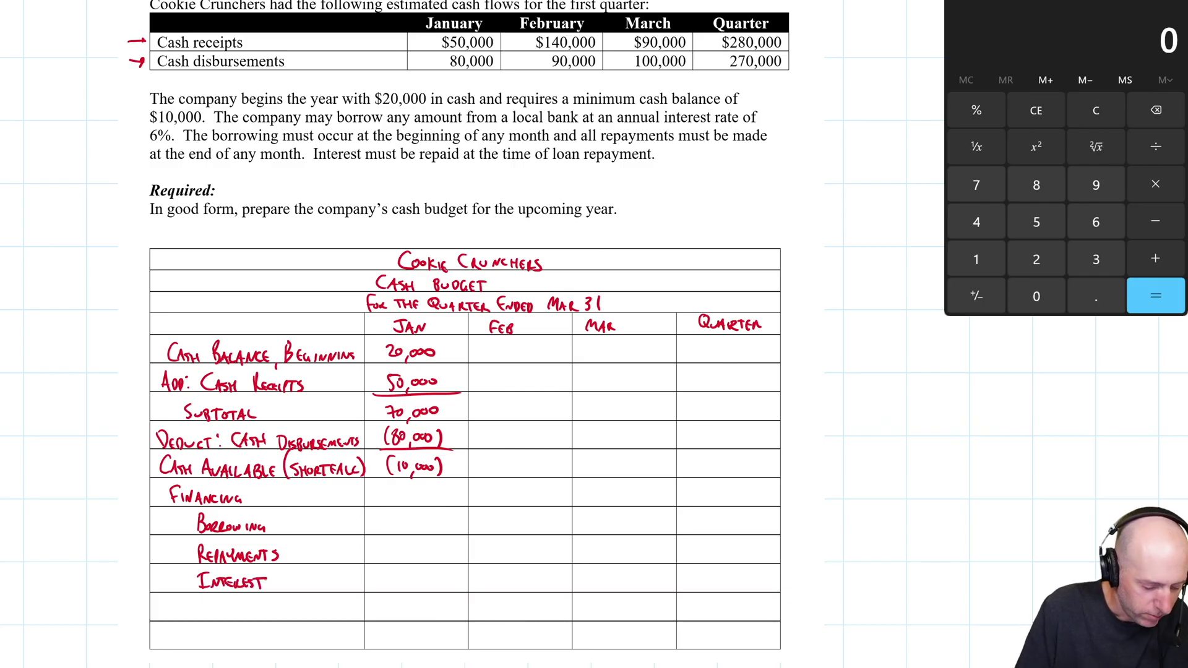
Write the Total Financing and Cash Balance, Ending labels, then circle the $10,000 minimum balance.
drag(173, 602, 174, 617)
drag(164, 601, 194, 616)
drag(196, 615, 220, 616)
drag(217, 604, 227, 616)
drag(230, 616, 239, 617)
drag(243, 608, 267, 616)
drag(270, 617, 279, 618)
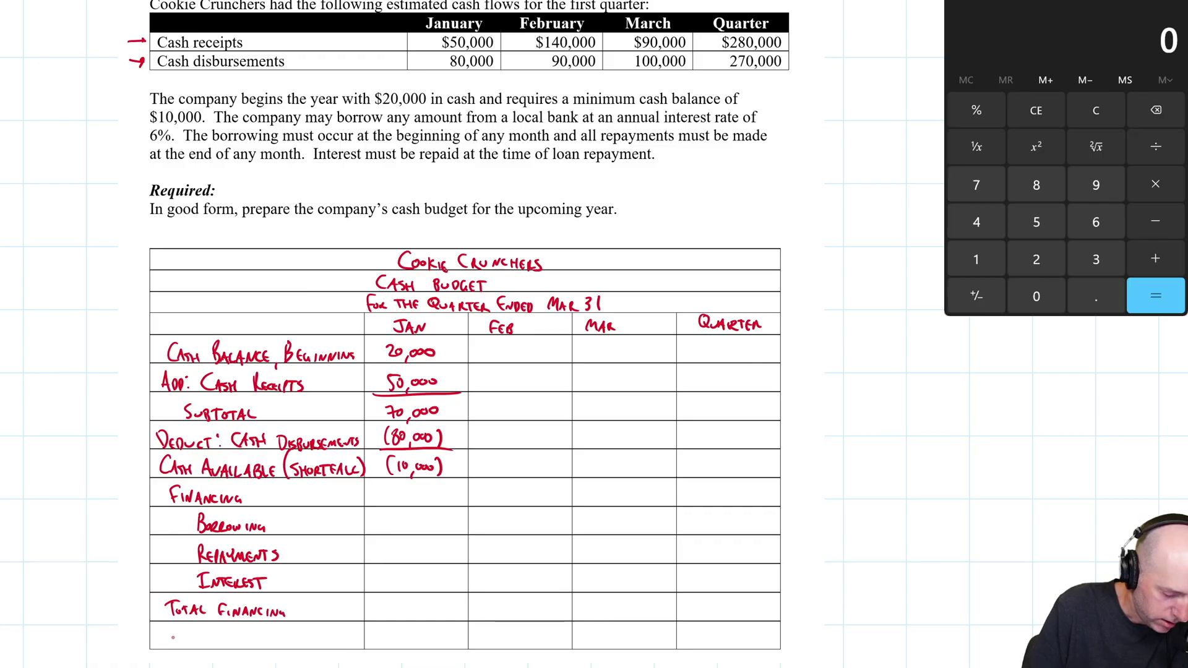
drag(178, 632, 174, 646)
drag(176, 647, 221, 645)
mouse_move(220, 632)
mouse_down()
mouse_move(221, 646)
mouse_move(253, 637)
mouse_up()
drag(253, 644, 272, 647)
mouse_move(283, 634)
mouse_down()
mouse_move(281, 645)
mouse_move(302, 645)
mouse_up()
drag(308, 636, 322, 636)
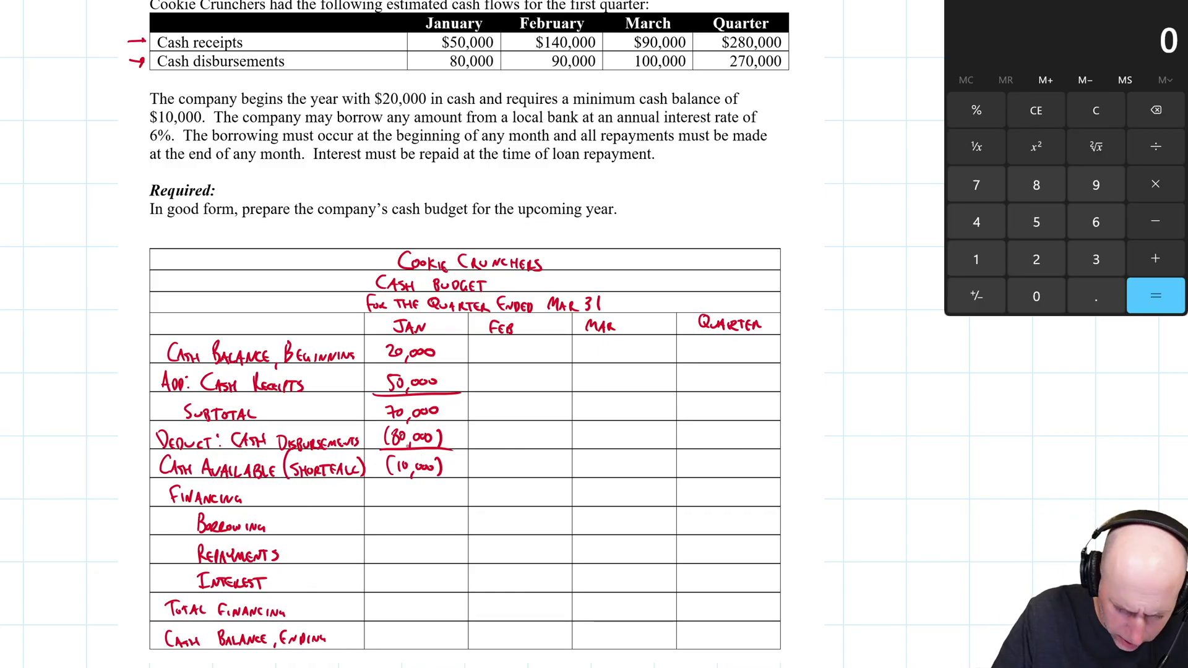
drag(172, 126, 212, 133)
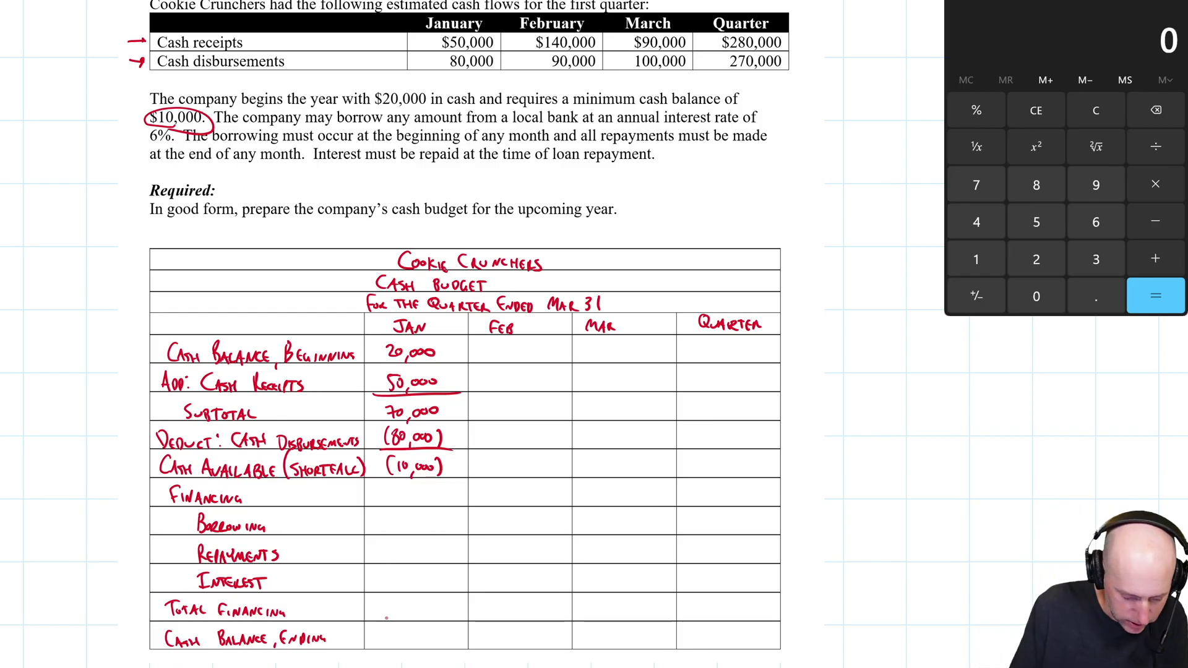
Enter January's 20,000 borrowing and total financing, a double-underlined $10,000 ending cash, and $20,000 beginning.
mouse_move(386, 514)
mouse_down()
mouse_move(406, 533)
mouse_move(431, 523)
mouse_up()
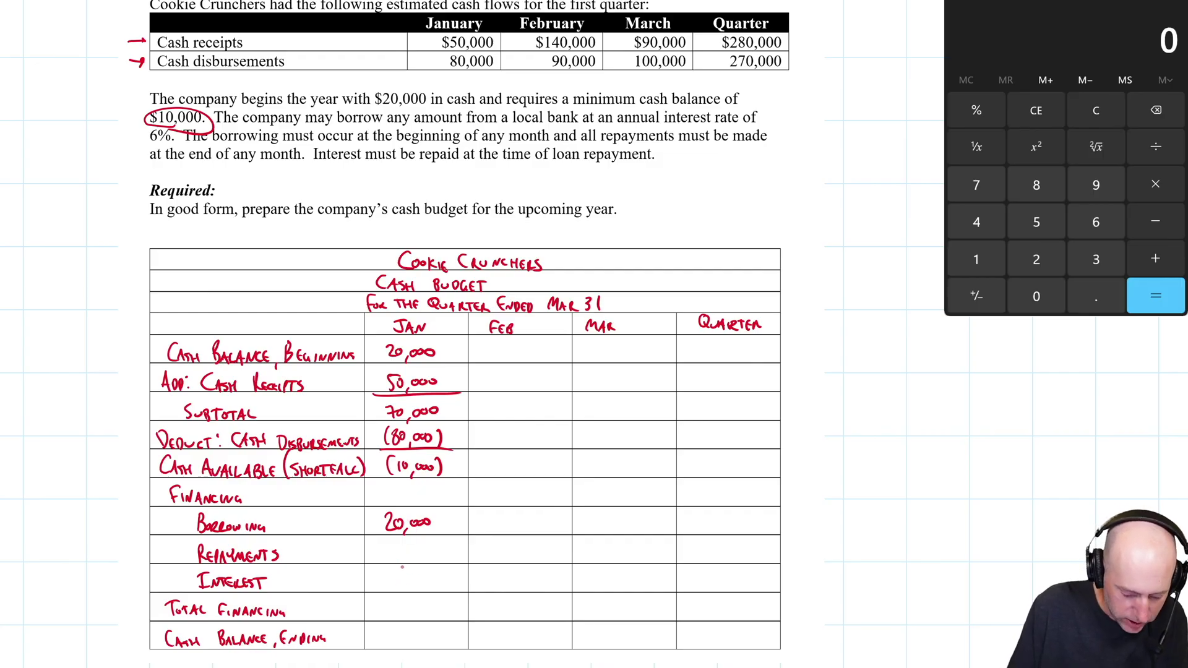
mouse_move(379, 591)
mouse_down()
mouse_move(436, 590)
mouse_move(403, 615)
mouse_move(430, 605)
mouse_up()
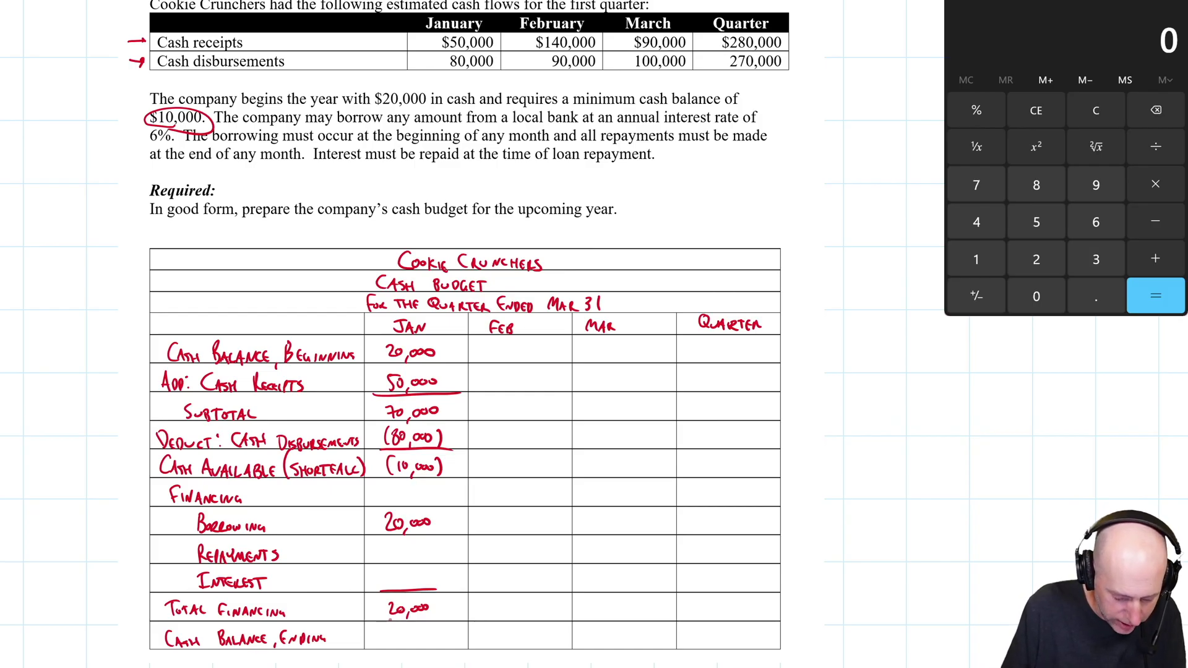
mouse_move(379, 622)
mouse_down()
mouse_move(446, 619)
mouse_move(405, 644)
mouse_move(438, 635)
mouse_move(425, 646)
mouse_move(445, 645)
mouse_up()
drag(386, 653, 450, 653)
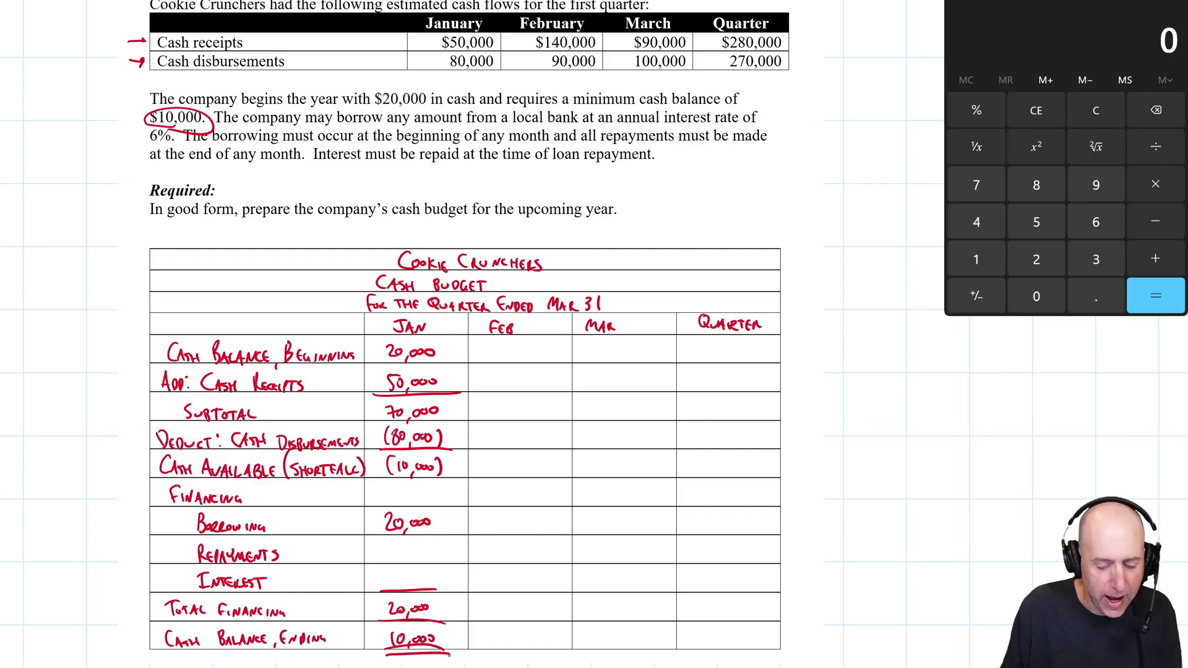
drag(376, 339, 370, 362)
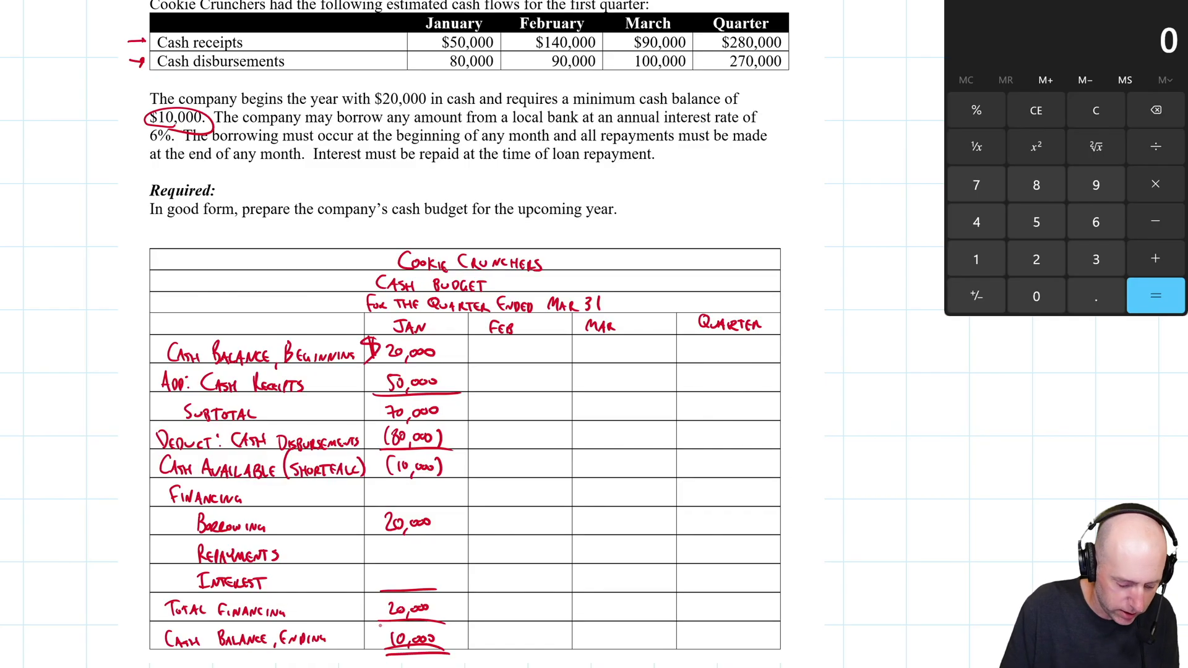
drag(380, 626, 374, 646)
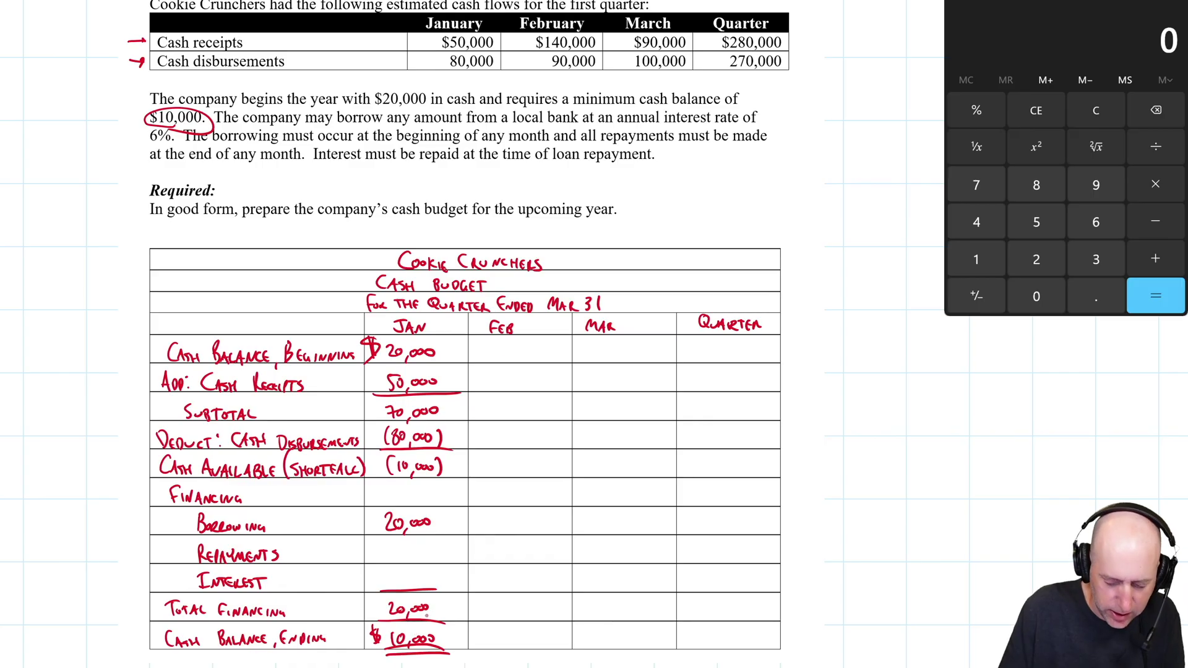
Write February's 10,000 beginning cash, 140,000 receipts, 150,000 subtotal, (90,000) disbursements and 60,000 available.
mouse_move(493, 347)
mouse_down()
mouse_move(494, 362)
mouse_move(501, 351)
mouse_up()
drag(513, 361, 518, 351)
drag(527, 350, 535, 352)
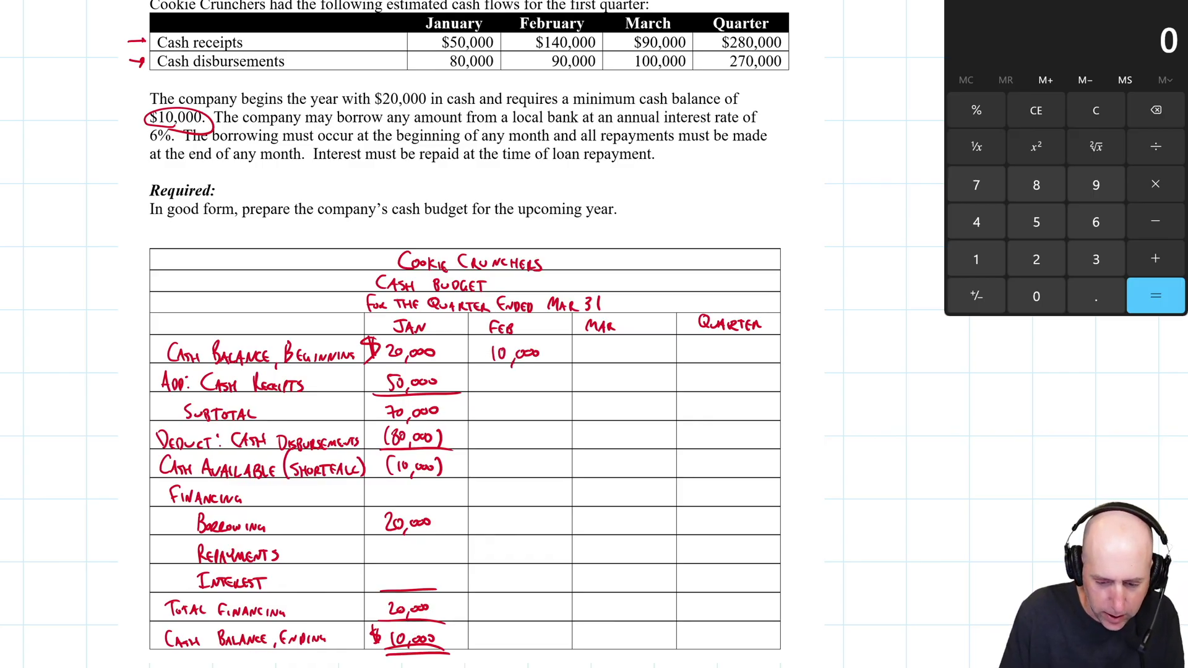
mouse_move(489, 371)
mouse_down()
mouse_move(489, 387)
mouse_move(506, 384)
mouse_up()
mouse_move(512, 379)
mouse_down()
mouse_move(510, 393)
mouse_move(525, 383)
mouse_up()
mouse_move(527, 376)
mouse_down()
mouse_move(552, 390)
mouse_move(495, 417)
mouse_up()
drag(508, 406, 515, 424)
drag(523, 406, 529, 414)
drag(536, 406, 539, 413)
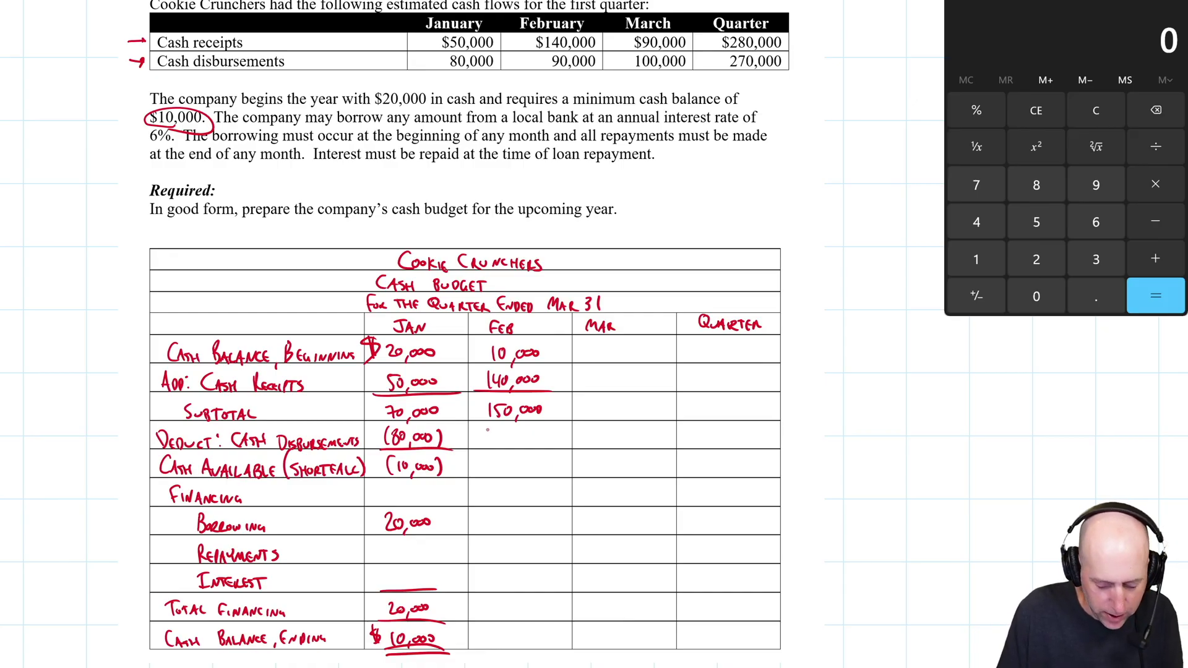
mouse_move(492, 429)
mouse_down()
mouse_move(550, 441)
mouse_move(498, 449)
mouse_move(557, 451)
mouse_move(509, 465)
mouse_move(542, 455)
mouse_up()
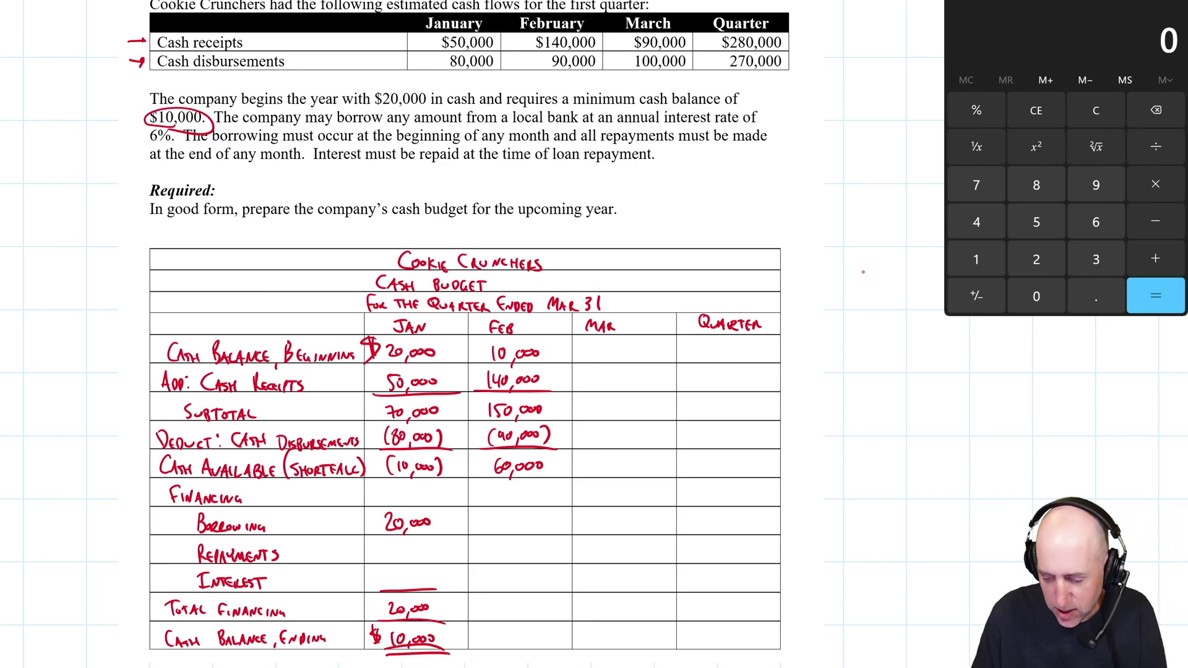
Work out 20,000 × 6% = 1,200 interest per year, checking it in Calculator.
drag(858, 274, 871, 286)
drag(876, 273, 878, 294)
drag(891, 275, 898, 283)
drag(901, 278, 907, 282)
mouse_move(863, 321)
mouse_down()
mouse_move(881, 306)
mouse_move(878, 318)
mouse_up()
mouse_move(891, 302)
mouse_down()
mouse_move(885, 314)
mouse_move(938, 324)
mouse_up()
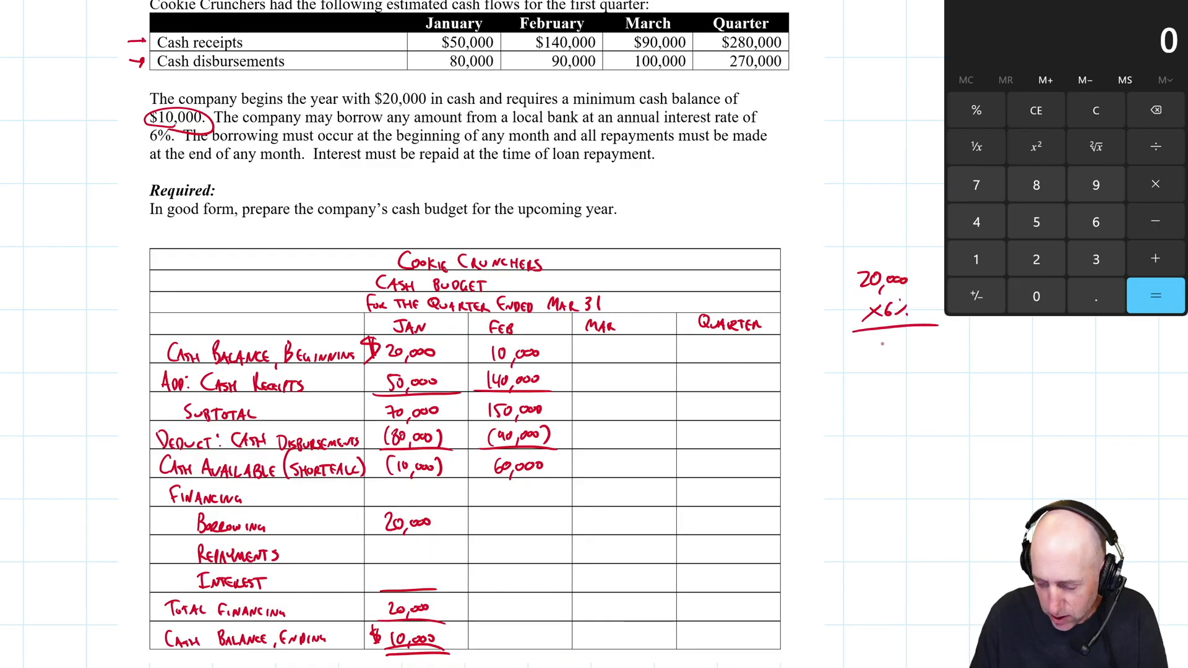
text(200000)
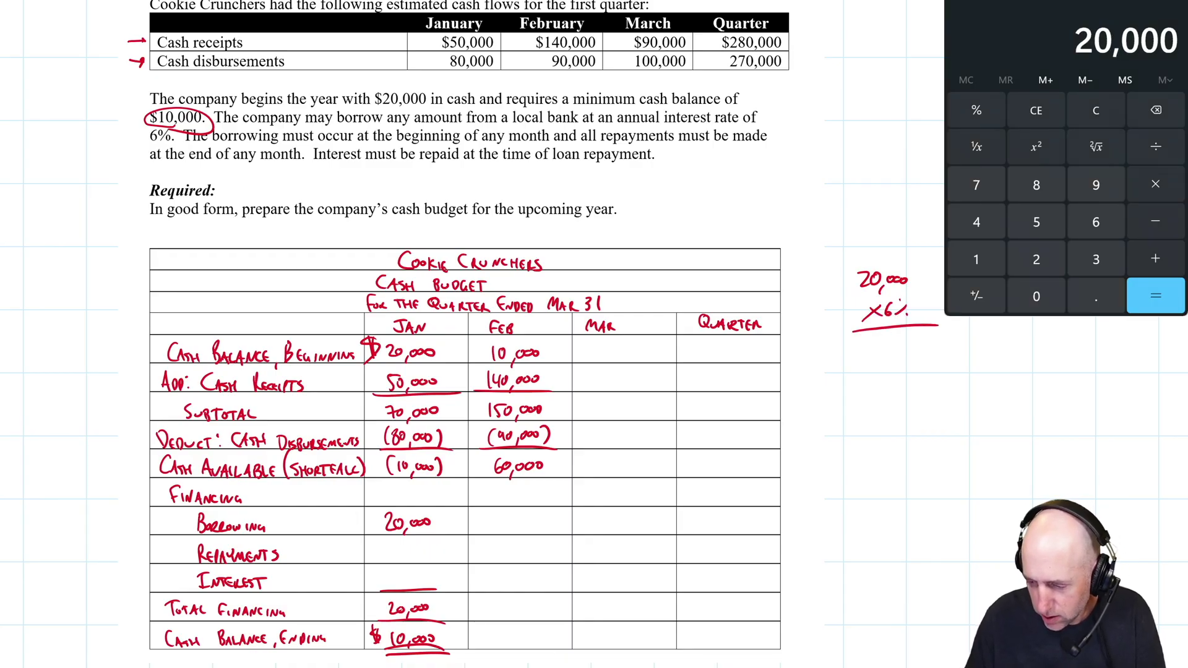
text(*0.06)
key(Return)
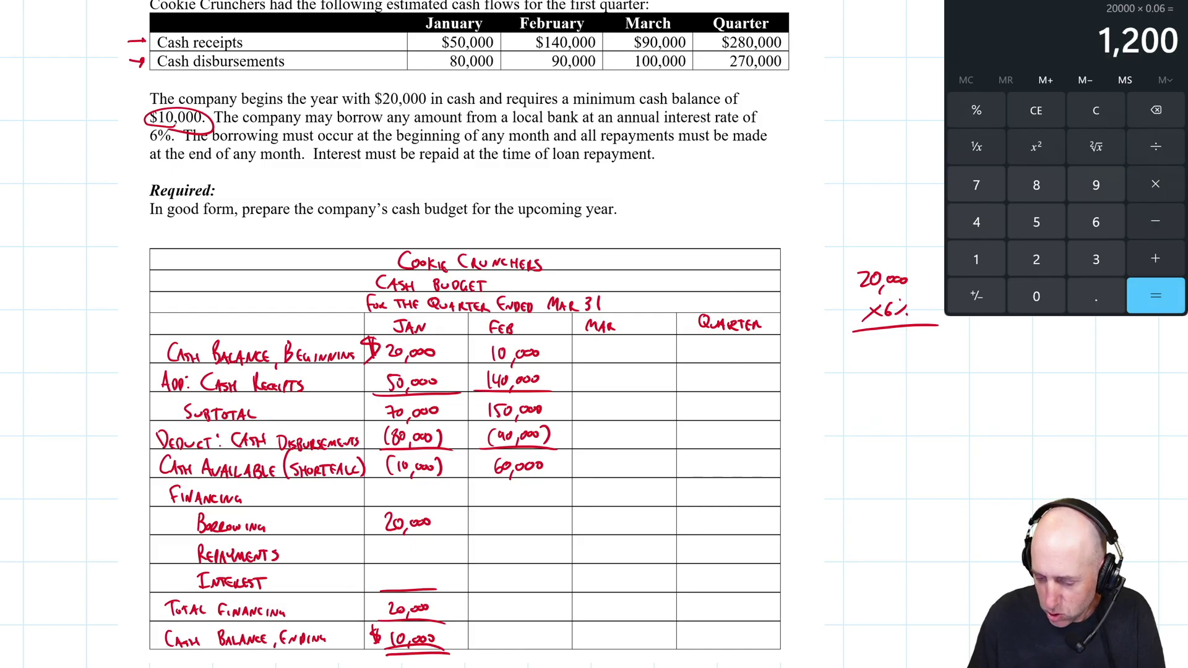
mouse_move(870, 343)
mouse_down()
mouse_move(869, 355)
mouse_move(889, 352)
mouse_up()
drag(895, 342, 964, 355)
click(920, 348)
mouse_move(984, 337)
mouse_down()
mouse_move(963, 360)
mouse_move(1008, 353)
mouse_up()
click(994, 358)
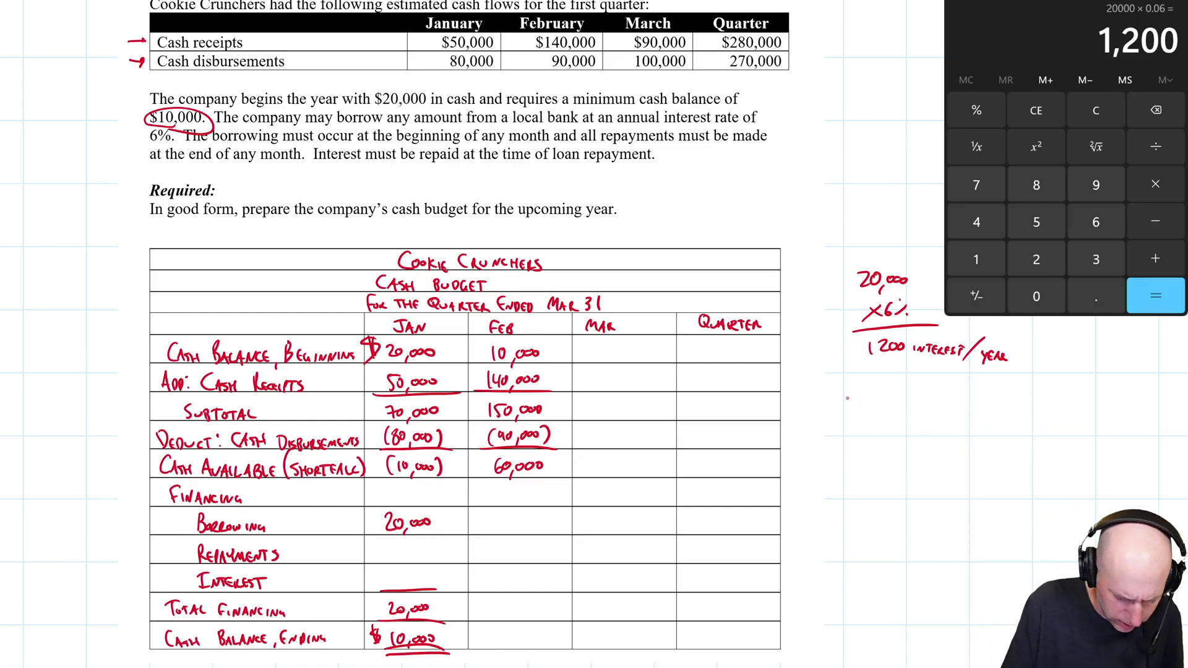
Note the loan ran from Jan 1 to Feb 28, 2 months, with a connecting arrow.
mouse_move(860, 406)
mouse_down()
mouse_move(868, 422)
mouse_move(894, 413)
mouse_move(905, 423)
mouse_up()
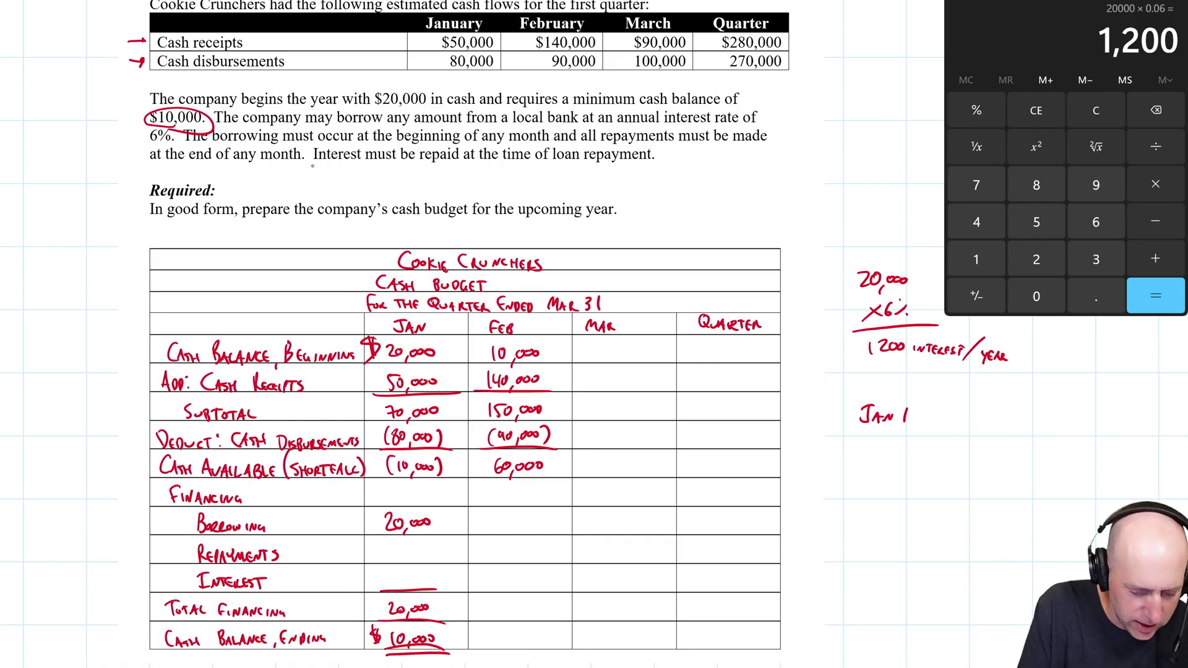
mouse_move(865, 449)
mouse_down()
mouse_move(860, 463)
mouse_move(868, 456)
mouse_up()
drag(869, 459, 907, 469)
drag(887, 427, 886, 445)
drag(881, 439, 992, 438)
drag(998, 428, 993, 439)
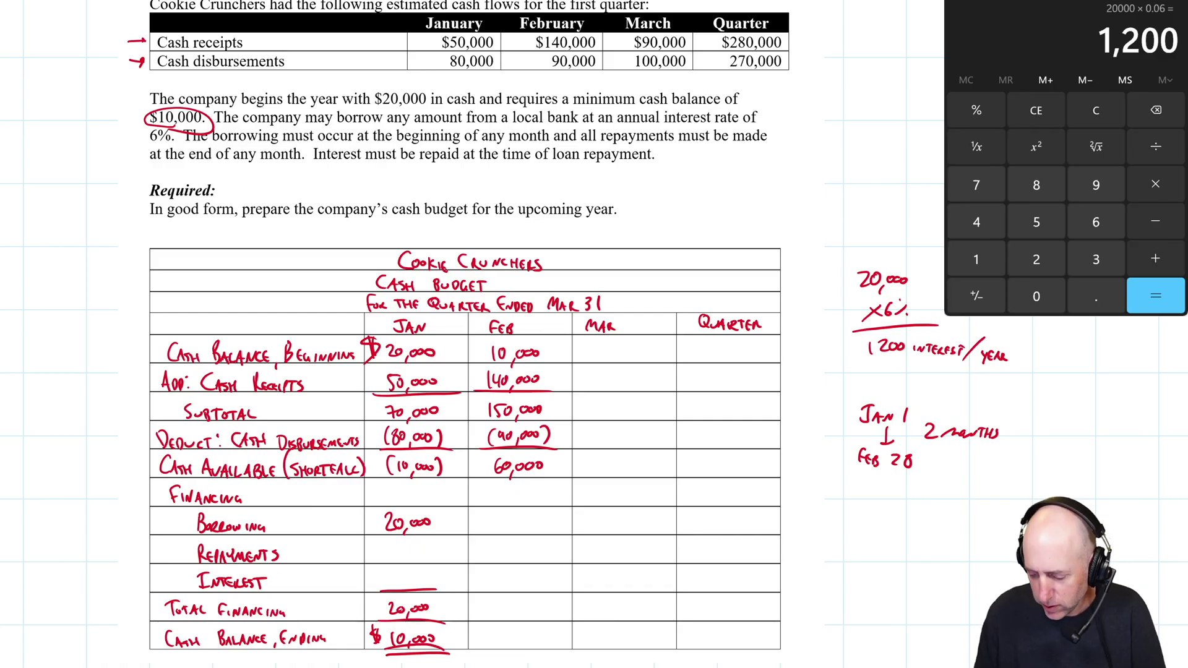
Compute 1,200 × 2/12 = 200 in the margin and Calculator, and circle the 200.
drag(867, 493, 867, 508)
drag(875, 495, 888, 498)
drag(898, 497, 917, 504)
drag(924, 489, 957, 507)
drag(961, 497, 969, 506)
drag(884, 526, 897, 525)
drag(877, 540, 904, 537)
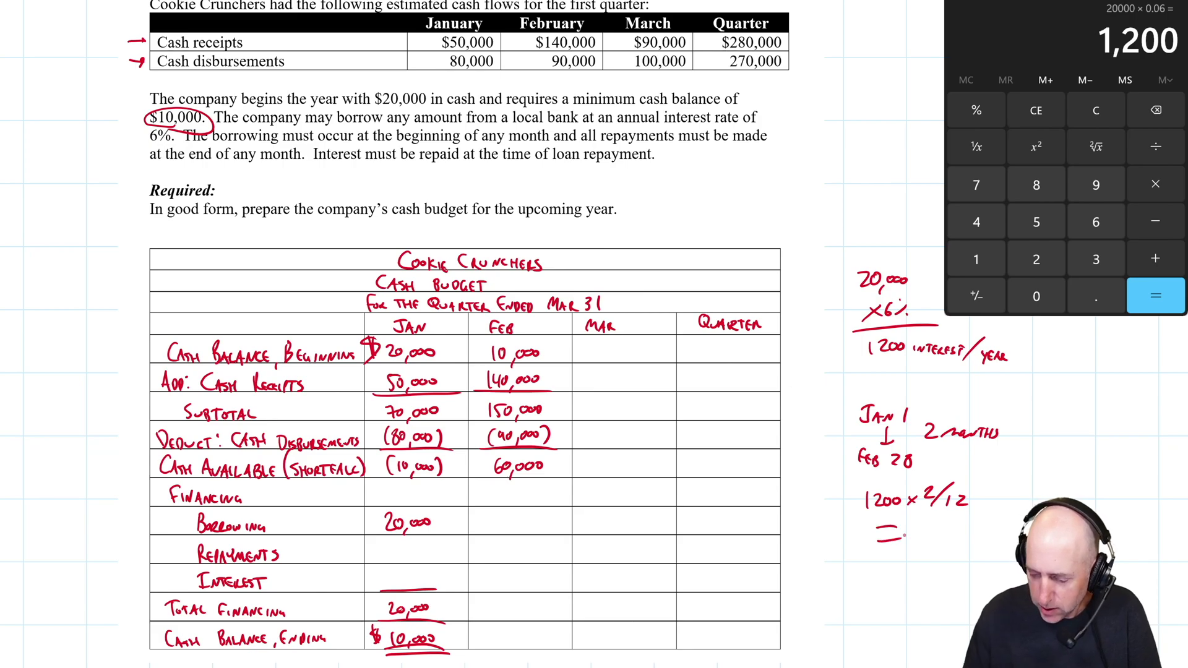
text(*2=/12=)
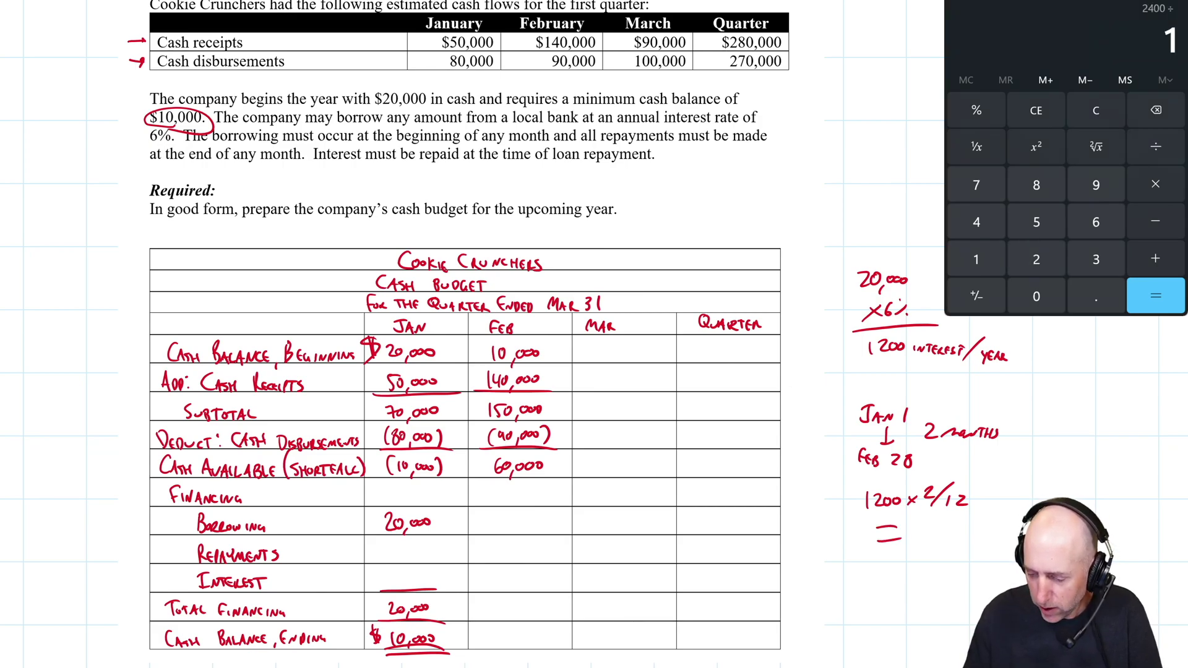
mouse_move(911, 528)
mouse_down()
mouse_move(928, 542)
mouse_move(933, 531)
mouse_up()
mouse_move(944, 530)
mouse_down()
mouse_move(953, 523)
mouse_move(867, 524)
mouse_up()
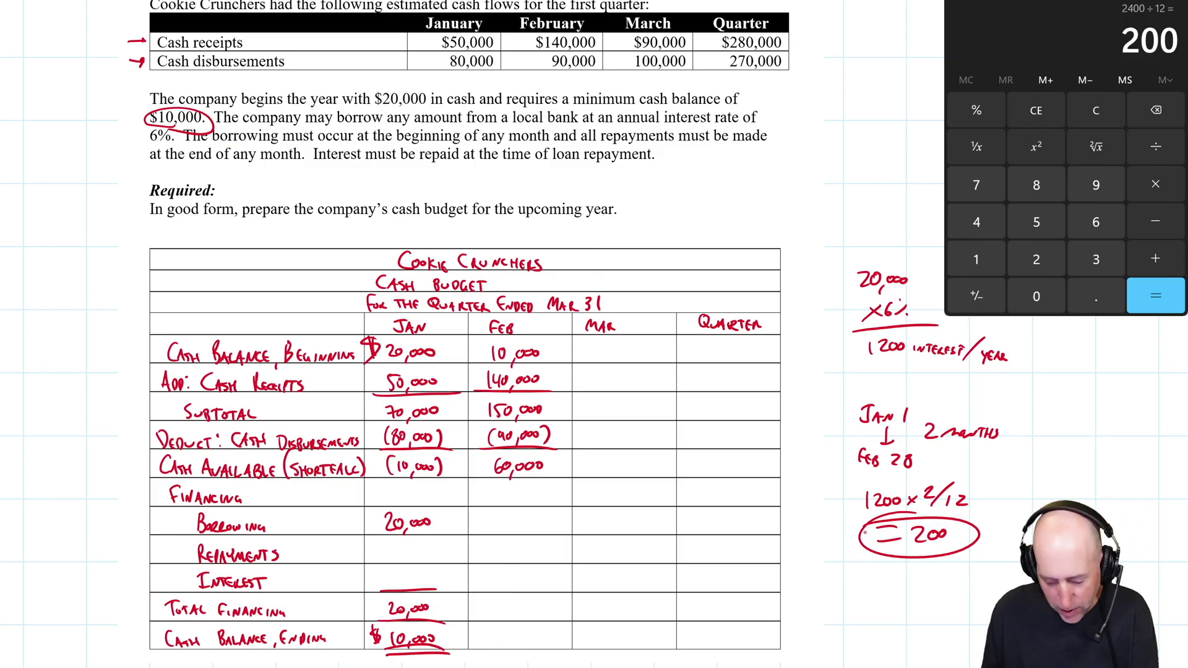
Enter February's (20,000) repayment, (200) interest and (20,200) total financing.
mouse_move(489, 510)
mouse_down()
mouse_move(486, 531)
mouse_move(506, 526)
mouse_move(486, 532)
mouse_move(486, 559)
mouse_up()
mouse_move(495, 543)
mouse_down()
mouse_move(545, 560)
mouse_move(498, 591)
mouse_move(526, 582)
mouse_move(558, 591)
mouse_move(487, 616)
mouse_move(511, 612)
mouse_up()
drag(516, 609, 527, 612)
drag(526, 605, 534, 612)
mouse_move(539, 599)
mouse_down()
mouse_move(541, 614)
mouse_move(502, 621)
mouse_move(556, 623)
mouse_up()
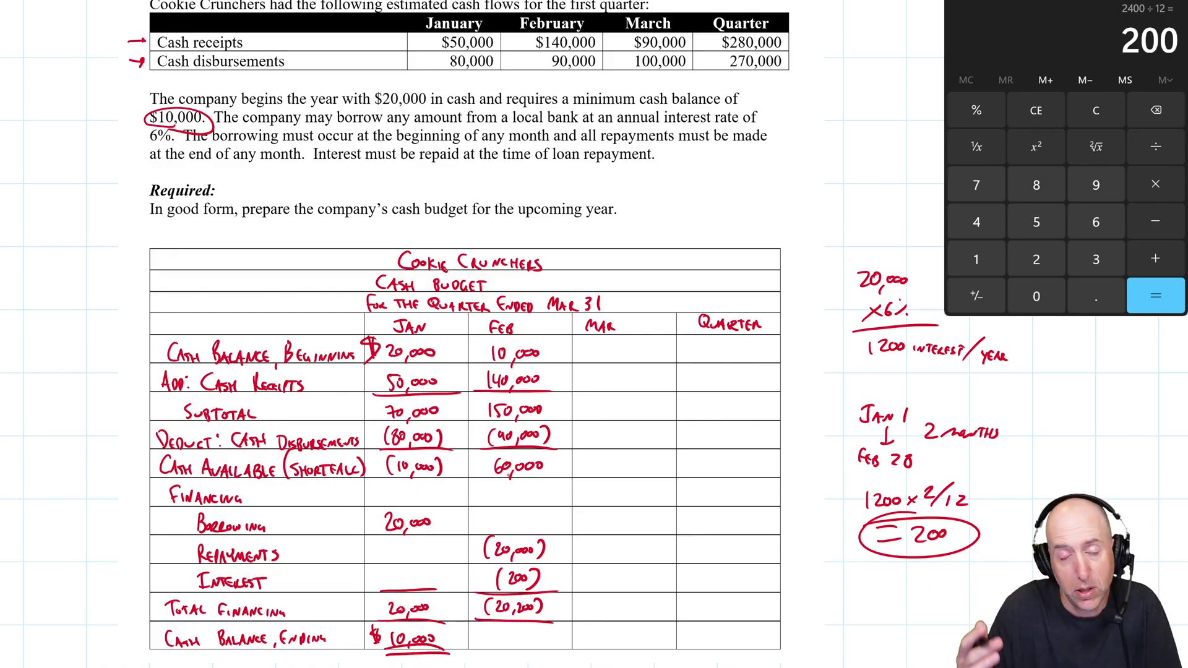
Compute 60,000 − 20,200 in Calculator and write a double-underlined $39,800 ending cash, adding dollar signs.
text(600000)
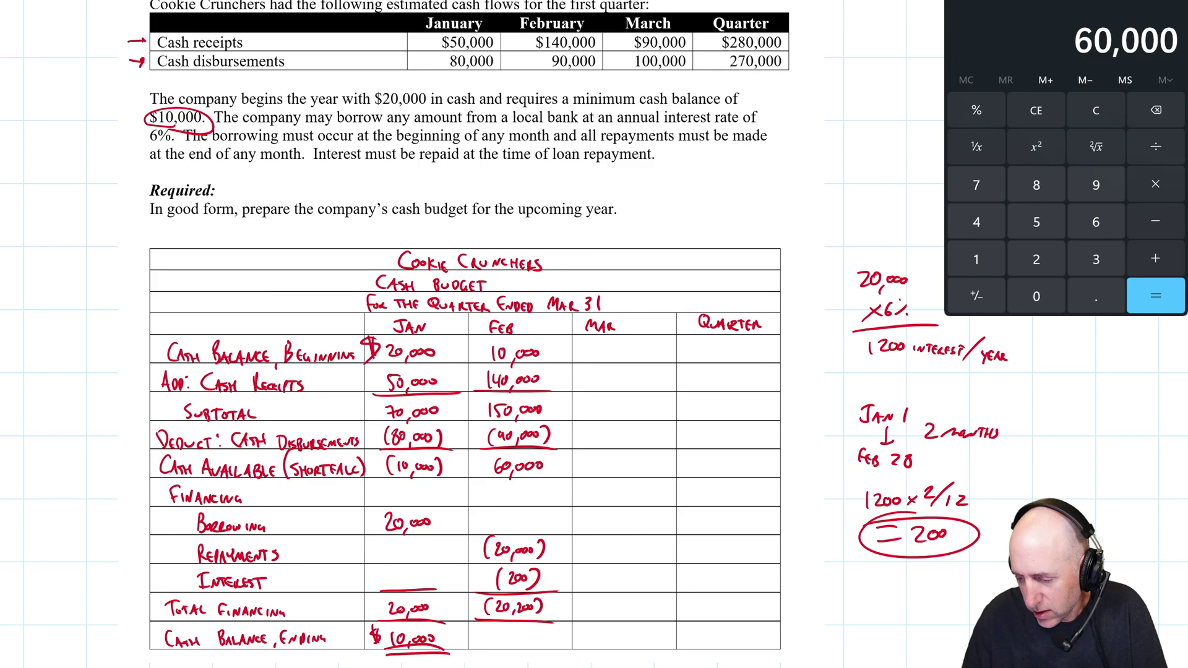
key(minus)
text(20200)
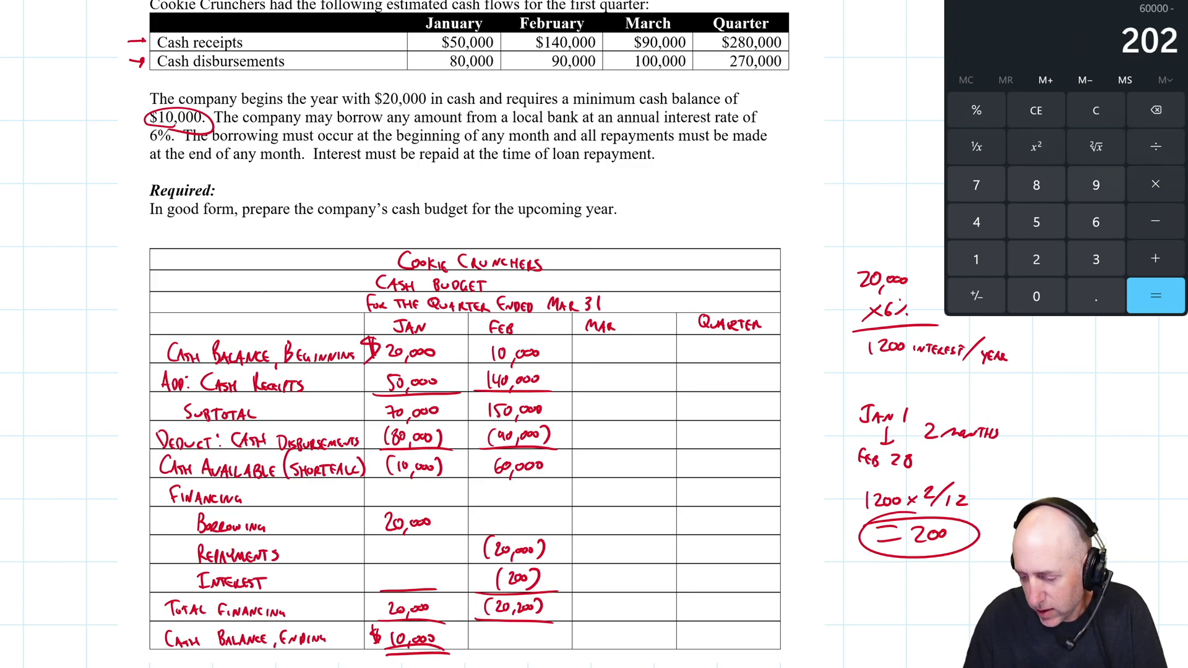
key(Return)
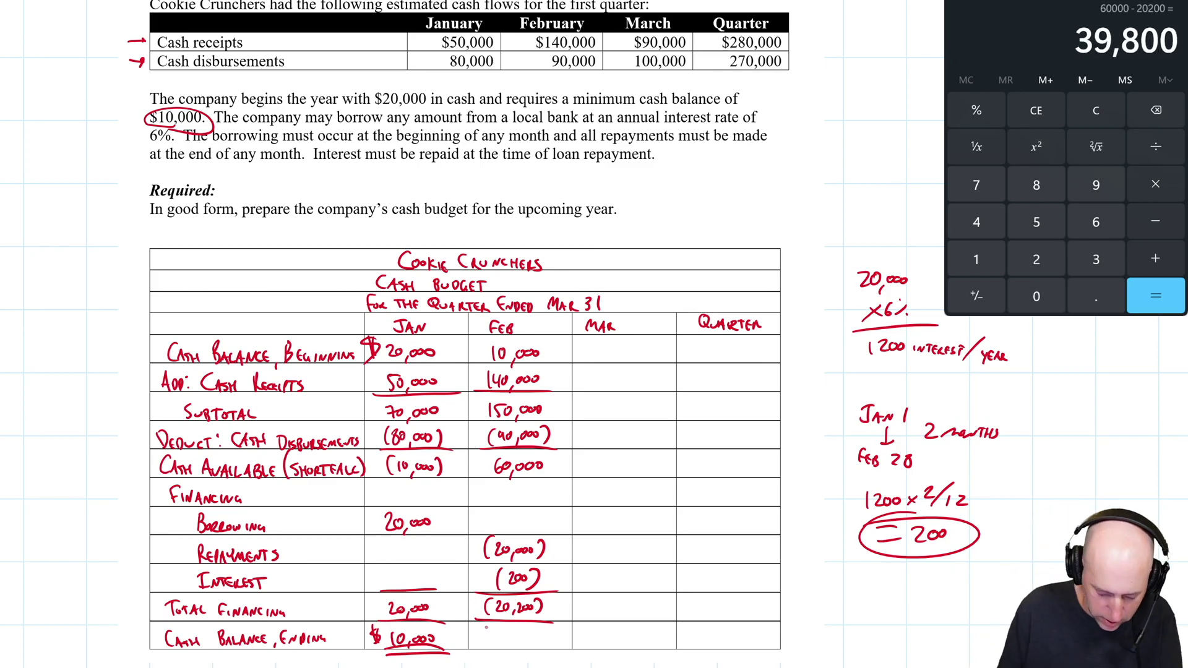
mouse_move(486, 628)
mouse_down()
mouse_move(497, 641)
mouse_move(551, 644)
mouse_up()
drag(485, 655, 550, 646)
drag(471, 346, 472, 364)
mouse_move(477, 345)
mouse_down()
mouse_move(477, 364)
mouse_move(466, 366)
mouse_up()
drag(478, 626, 476, 645)
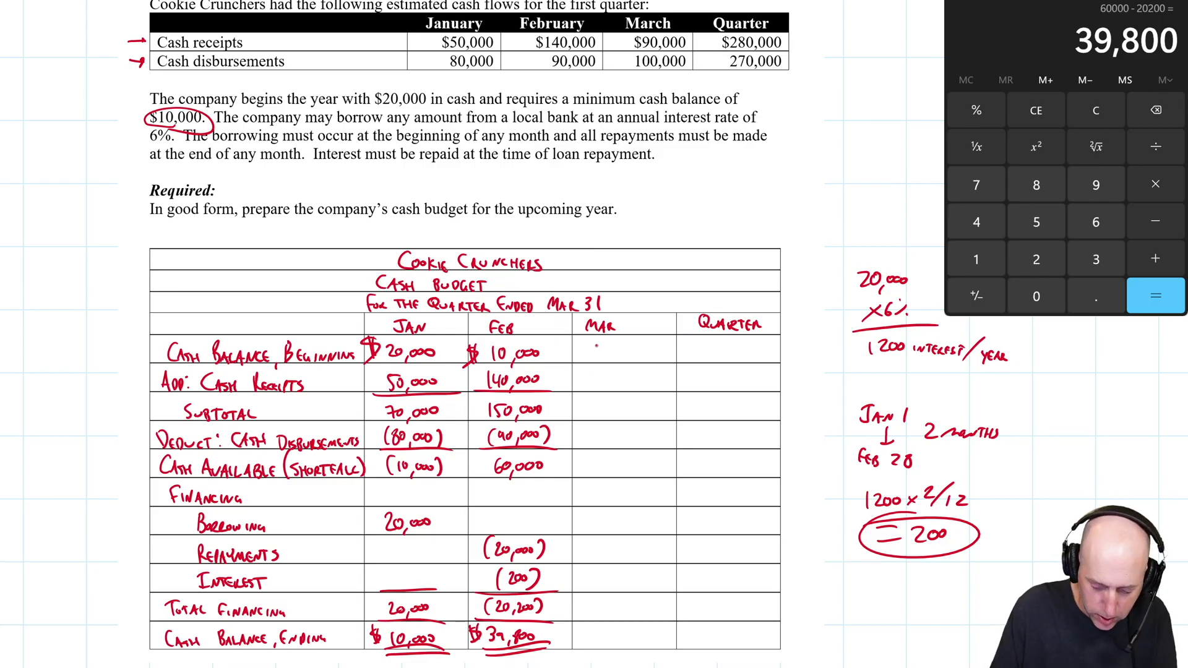
Write March's beginning cash of 39,800, underline the receipts and write the 129,800 subtotal.
drag(597, 346, 613, 362)
drag(621, 358, 629, 361)
mouse_move(638, 351)
mouse_down()
mouse_move(648, 351)
mouse_move(615, 380)
mouse_move(662, 387)
mouse_up()
drag(593, 402, 608, 413)
drag(614, 403, 615, 422)
drag(621, 404, 625, 418)
mouse_move(640, 405)
mouse_down()
mouse_move(649, 413)
mouse_move(587, 445)
mouse_up()
Enter March's disbursements of (100,000) and cash available of 29,800.
mouse_move(598, 428)
mouse_down()
mouse_move(599, 443)
mouse_move(619, 448)
mouse_up()
drag(625, 430, 653, 429)
drag(657, 426, 658, 443)
mouse_move(580, 445)
mouse_down()
mouse_move(659, 443)
mouse_move(611, 473)
mouse_up()
drag(618, 472, 643, 466)
drag(585, 622, 662, 622)
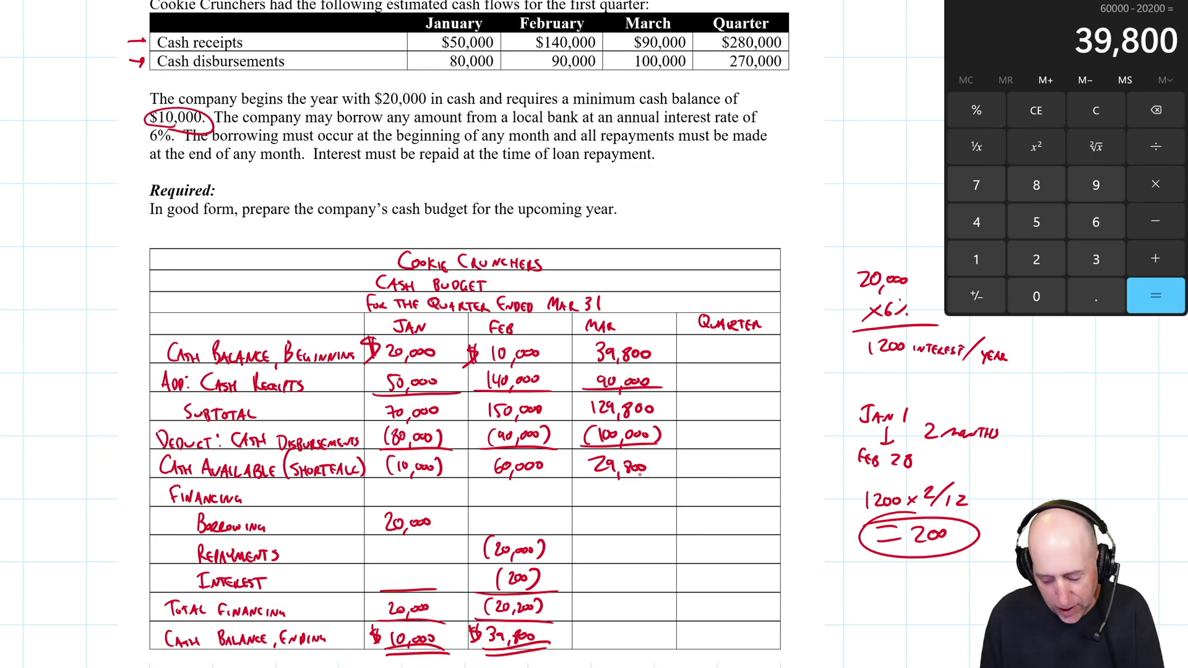
Dash out March's borrowing, repayments, interest and total financing, then write a double-underlined $29,800 ending cash.
mouse_move(599, 523)
mouse_down()
mouse_move(636, 522)
mouse_move(649, 548)
mouse_up()
drag(599, 577, 639, 576)
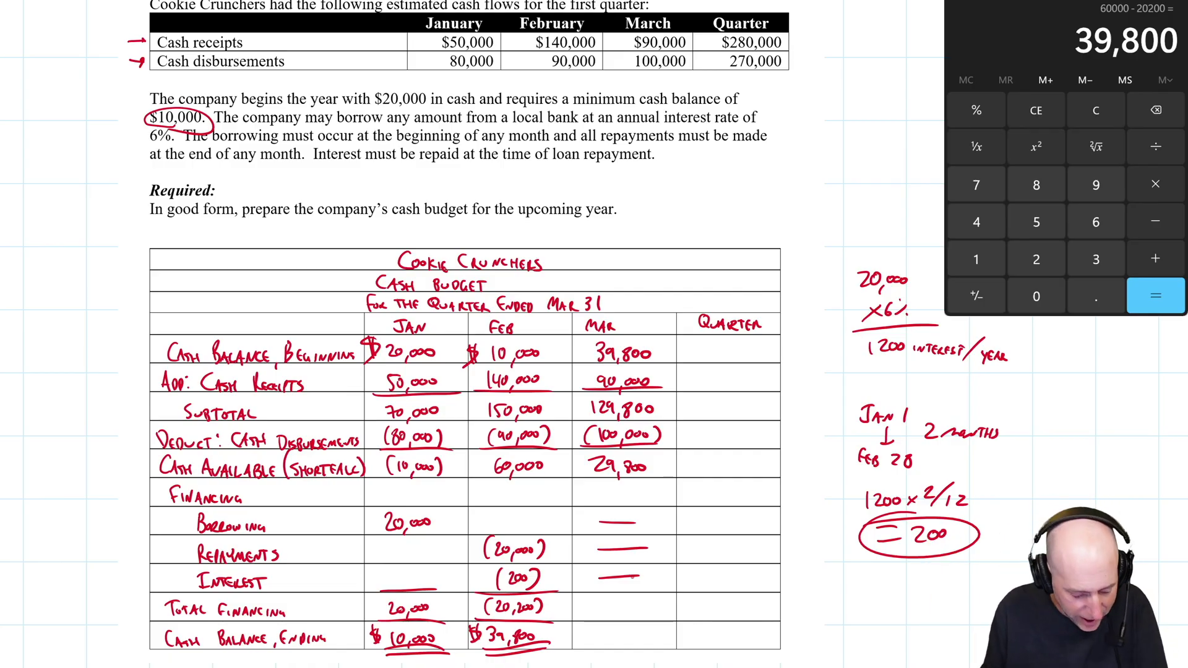
drag(591, 609, 648, 608)
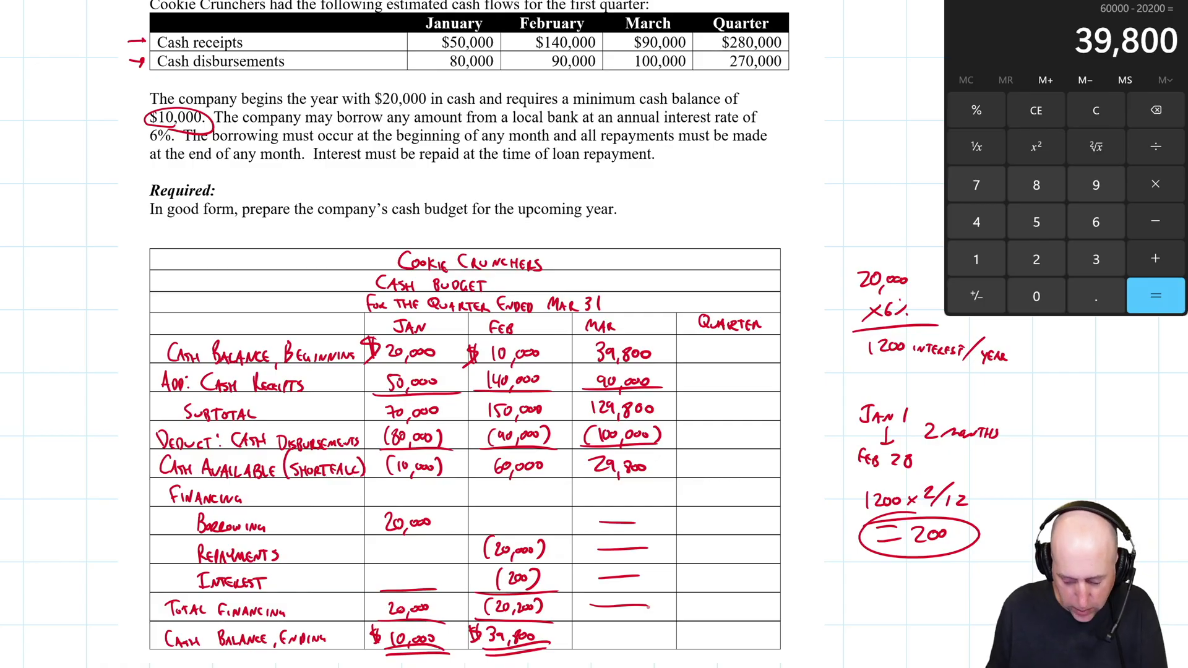
mouse_move(590, 630)
mouse_down()
mouse_move(641, 636)
mouse_move(578, 640)
mouse_move(644, 651)
mouse_up()
drag(573, 658, 665, 656)
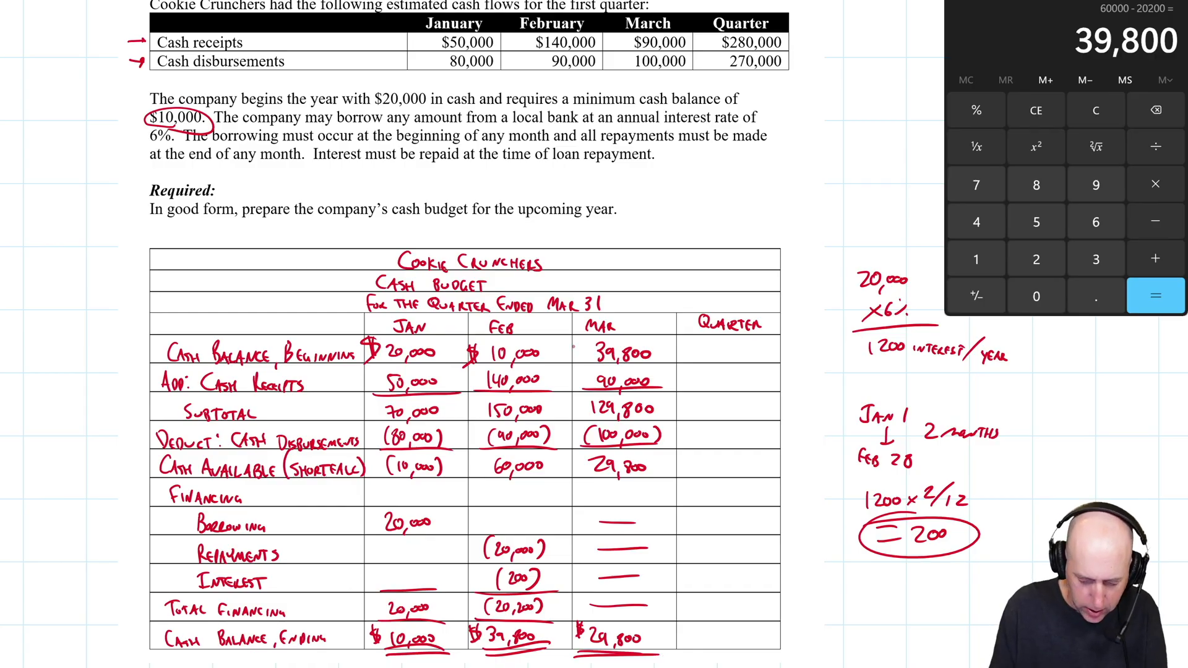
Add a dollar sign to March's beginning cash and enter Quarter beginning cash $20,000, receipts 280,000, subtotal 300,000.
drag(583, 343, 576, 362)
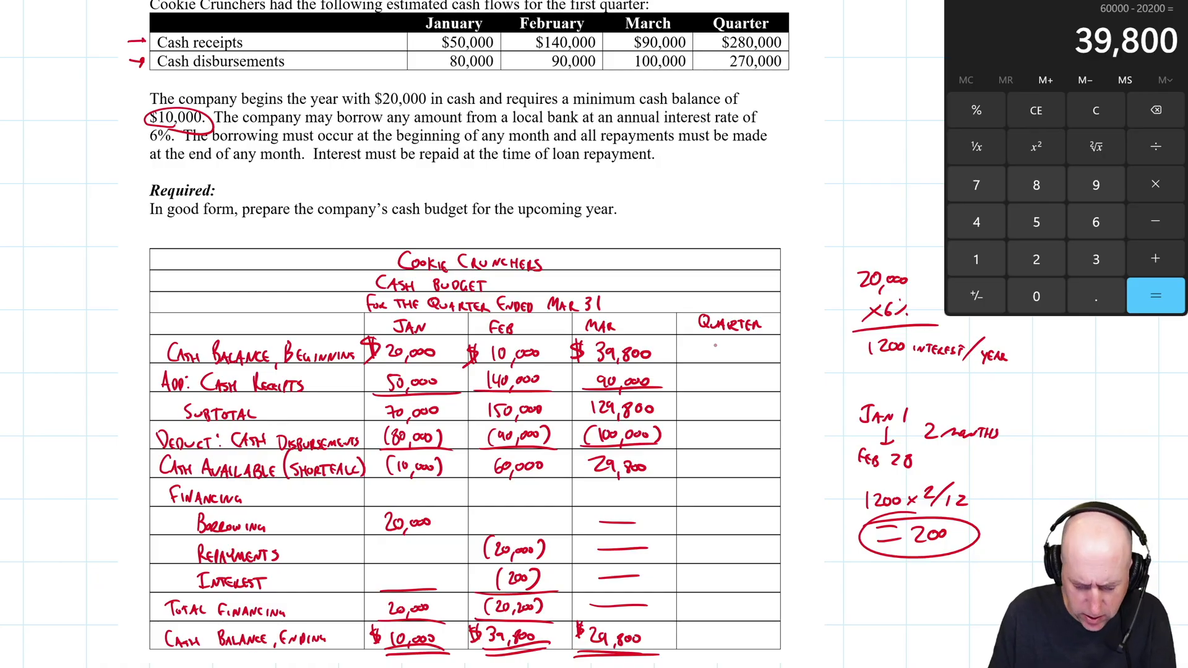
mouse_move(698, 347)
mouse_down()
mouse_move(746, 350)
mouse_move(686, 354)
mouse_up()
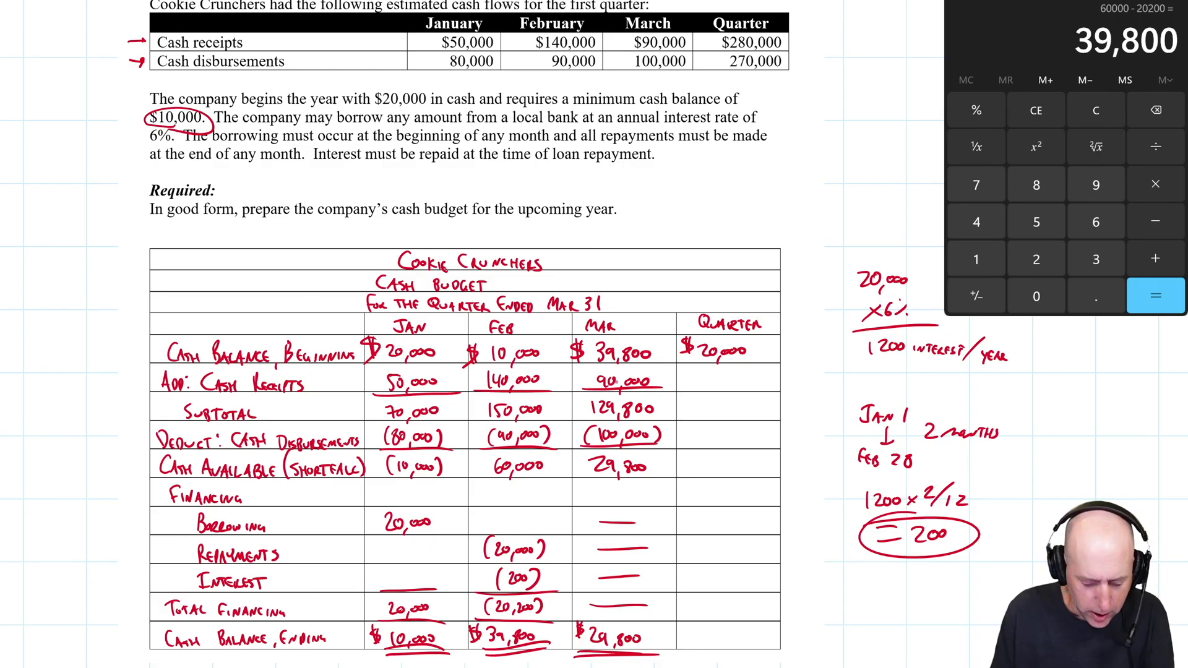
mouse_move(695, 371)
mouse_down()
mouse_move(713, 388)
mouse_move(763, 387)
mouse_up()
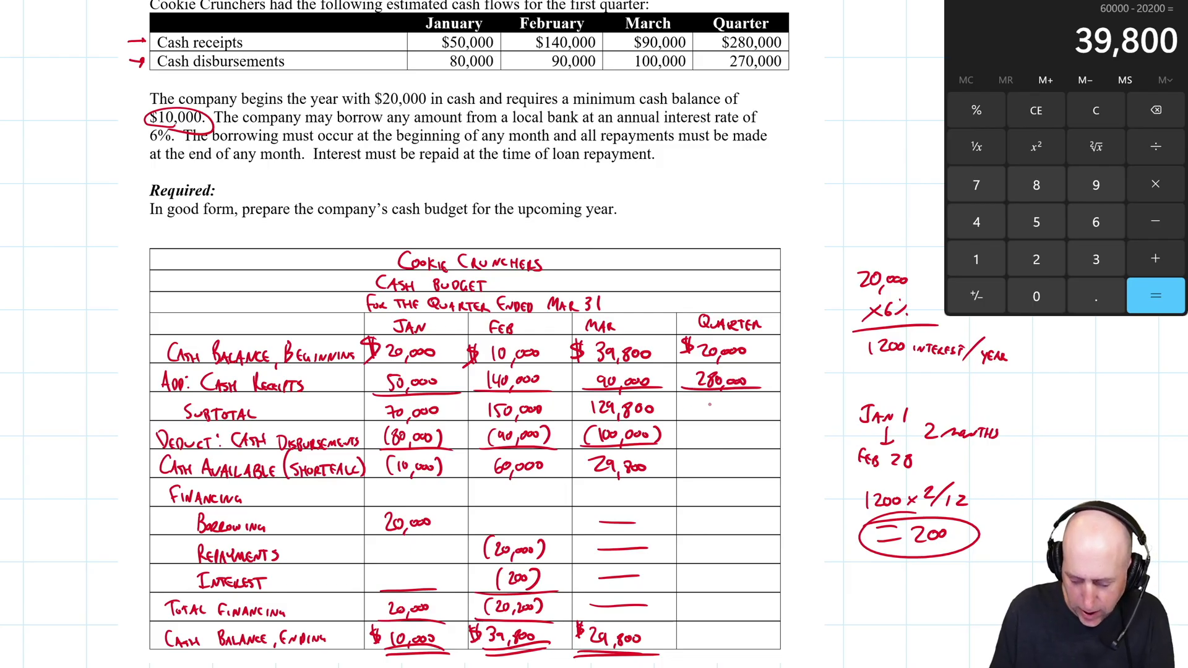
drag(695, 404, 705, 417)
drag(712, 409, 723, 423)
drag(725, 409, 754, 413)
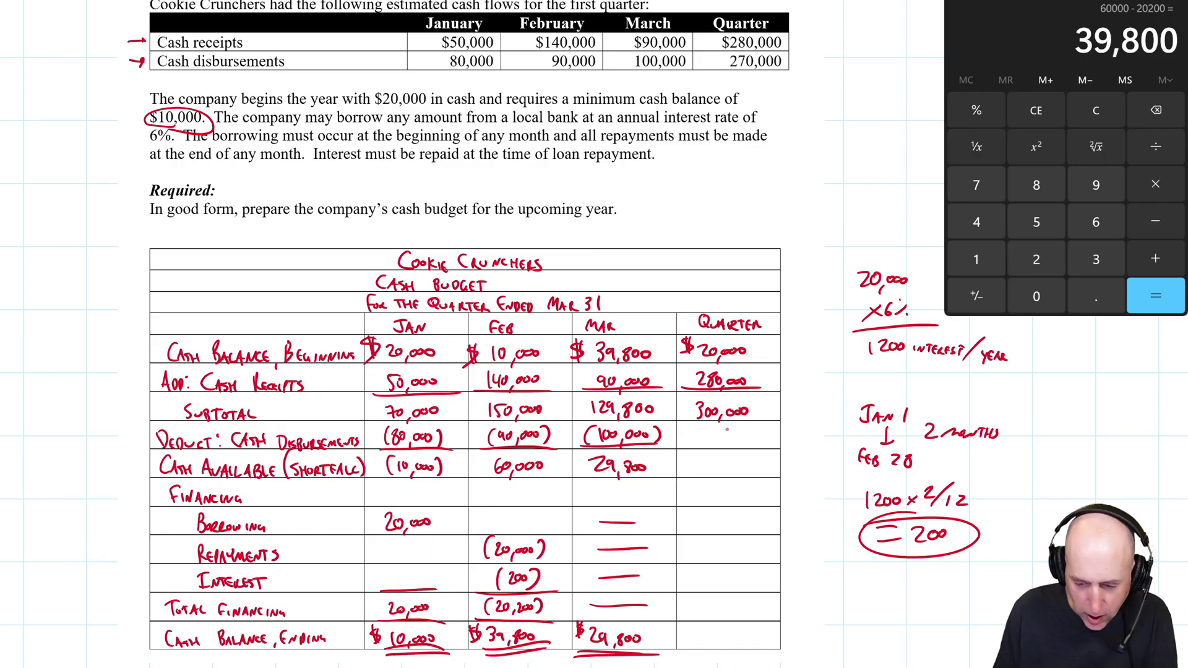
Enter Quarter disbursements (270,000), borrowing 20,000 and a double-underlined 29,800 ending cash.
drag(694, 432, 754, 436)
mouse_move(679, 450)
mouse_down()
mouse_move(760, 448)
mouse_move(712, 475)
mouse_move(750, 470)
mouse_up()
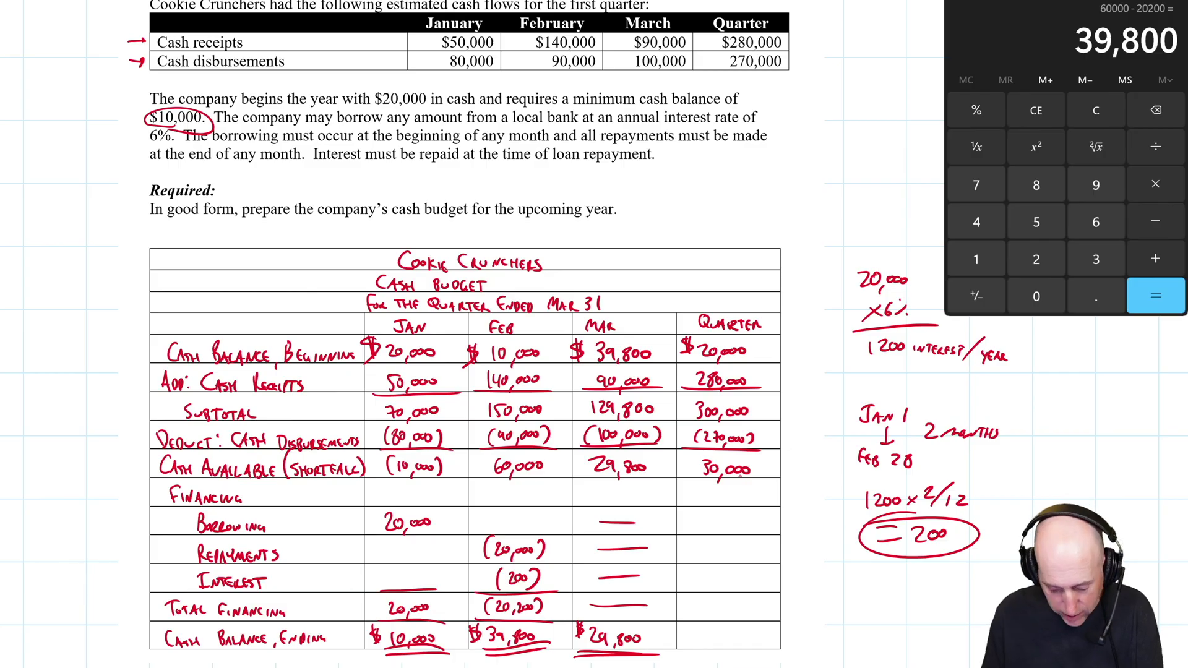
mouse_move(699, 519)
mouse_down()
mouse_move(725, 533)
mouse_move(749, 523)
mouse_move(715, 556)
mouse_move(749, 548)
mouse_move(725, 586)
mouse_move(747, 578)
mouse_move(764, 591)
mouse_move(716, 617)
mouse_move(745, 614)
mouse_up()
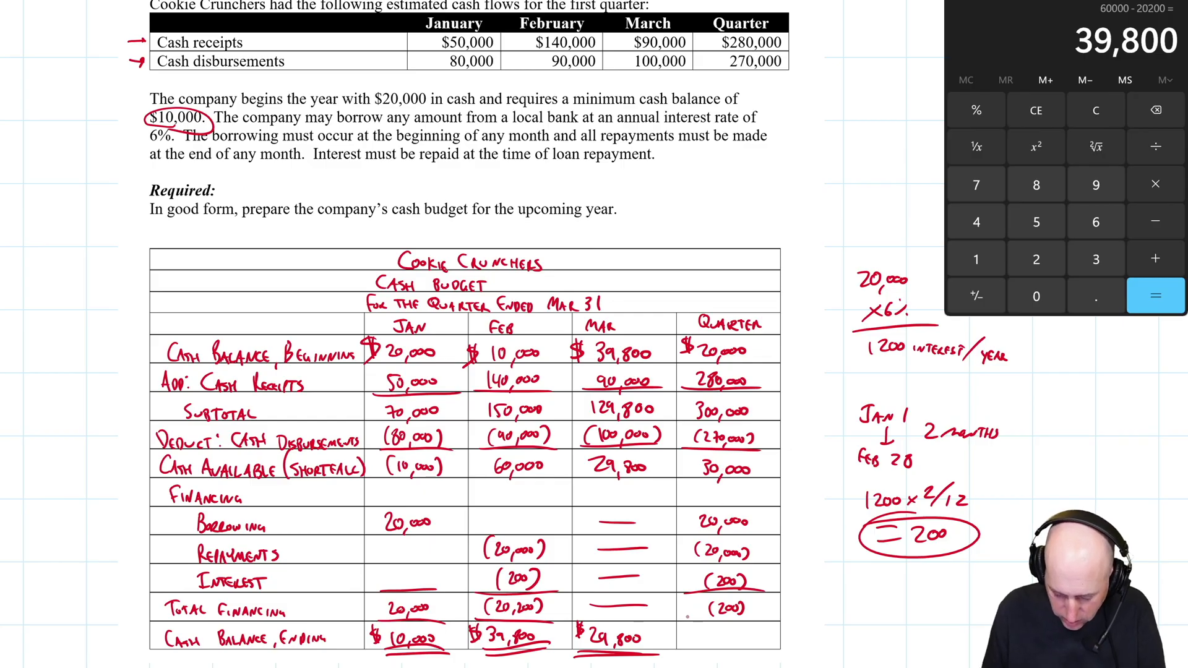
mouse_move(685, 618)
mouse_down()
mouse_move(774, 619)
mouse_move(717, 646)
mouse_up()
drag(725, 644, 739, 638)
mouse_move(750, 638)
mouse_down()
mouse_move(766, 651)
mouse_move(756, 660)
mouse_up()
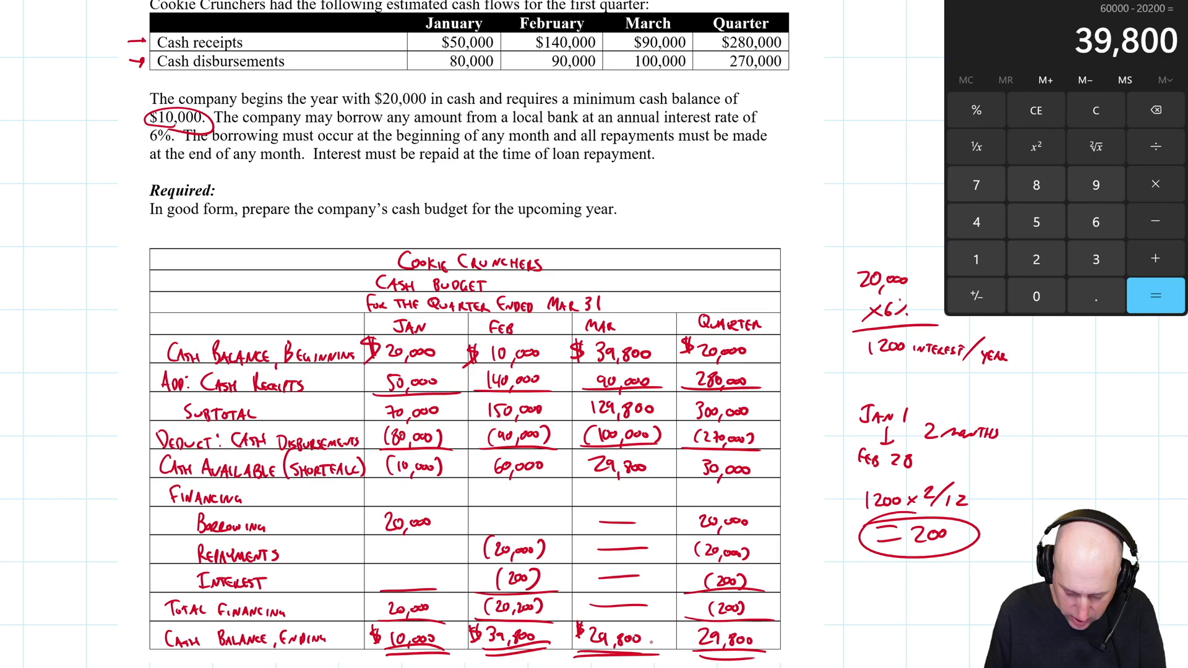
Draw an arrow linking March's and the Quarter's ending cash and add the Quarter's dollar sign.
drag(652, 639, 678, 639)
mouse_move(670, 633)
mouse_down()
mouse_move(671, 647)
mouse_move(660, 644)
mouse_up()
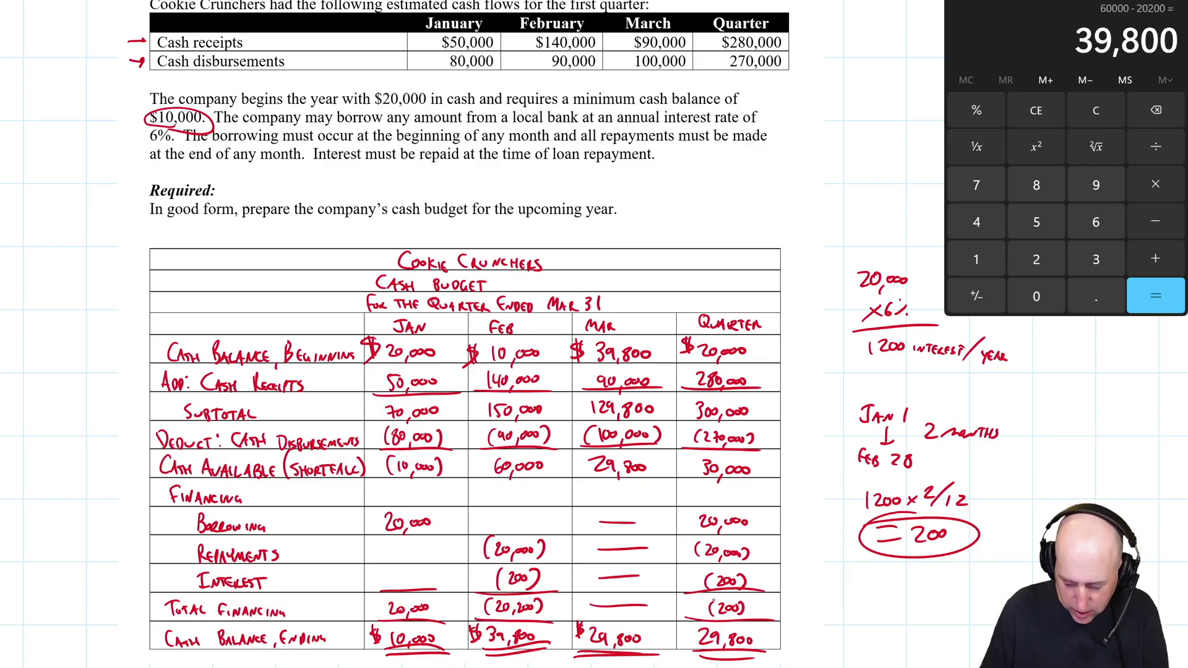
drag(684, 627, 684, 649)
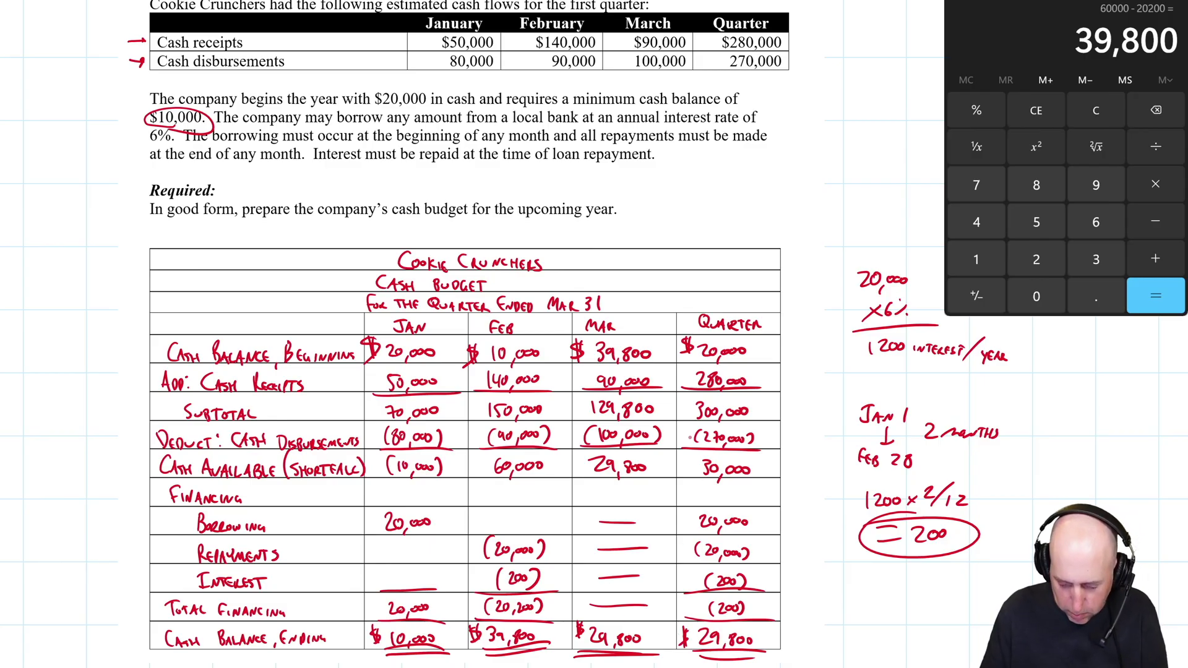